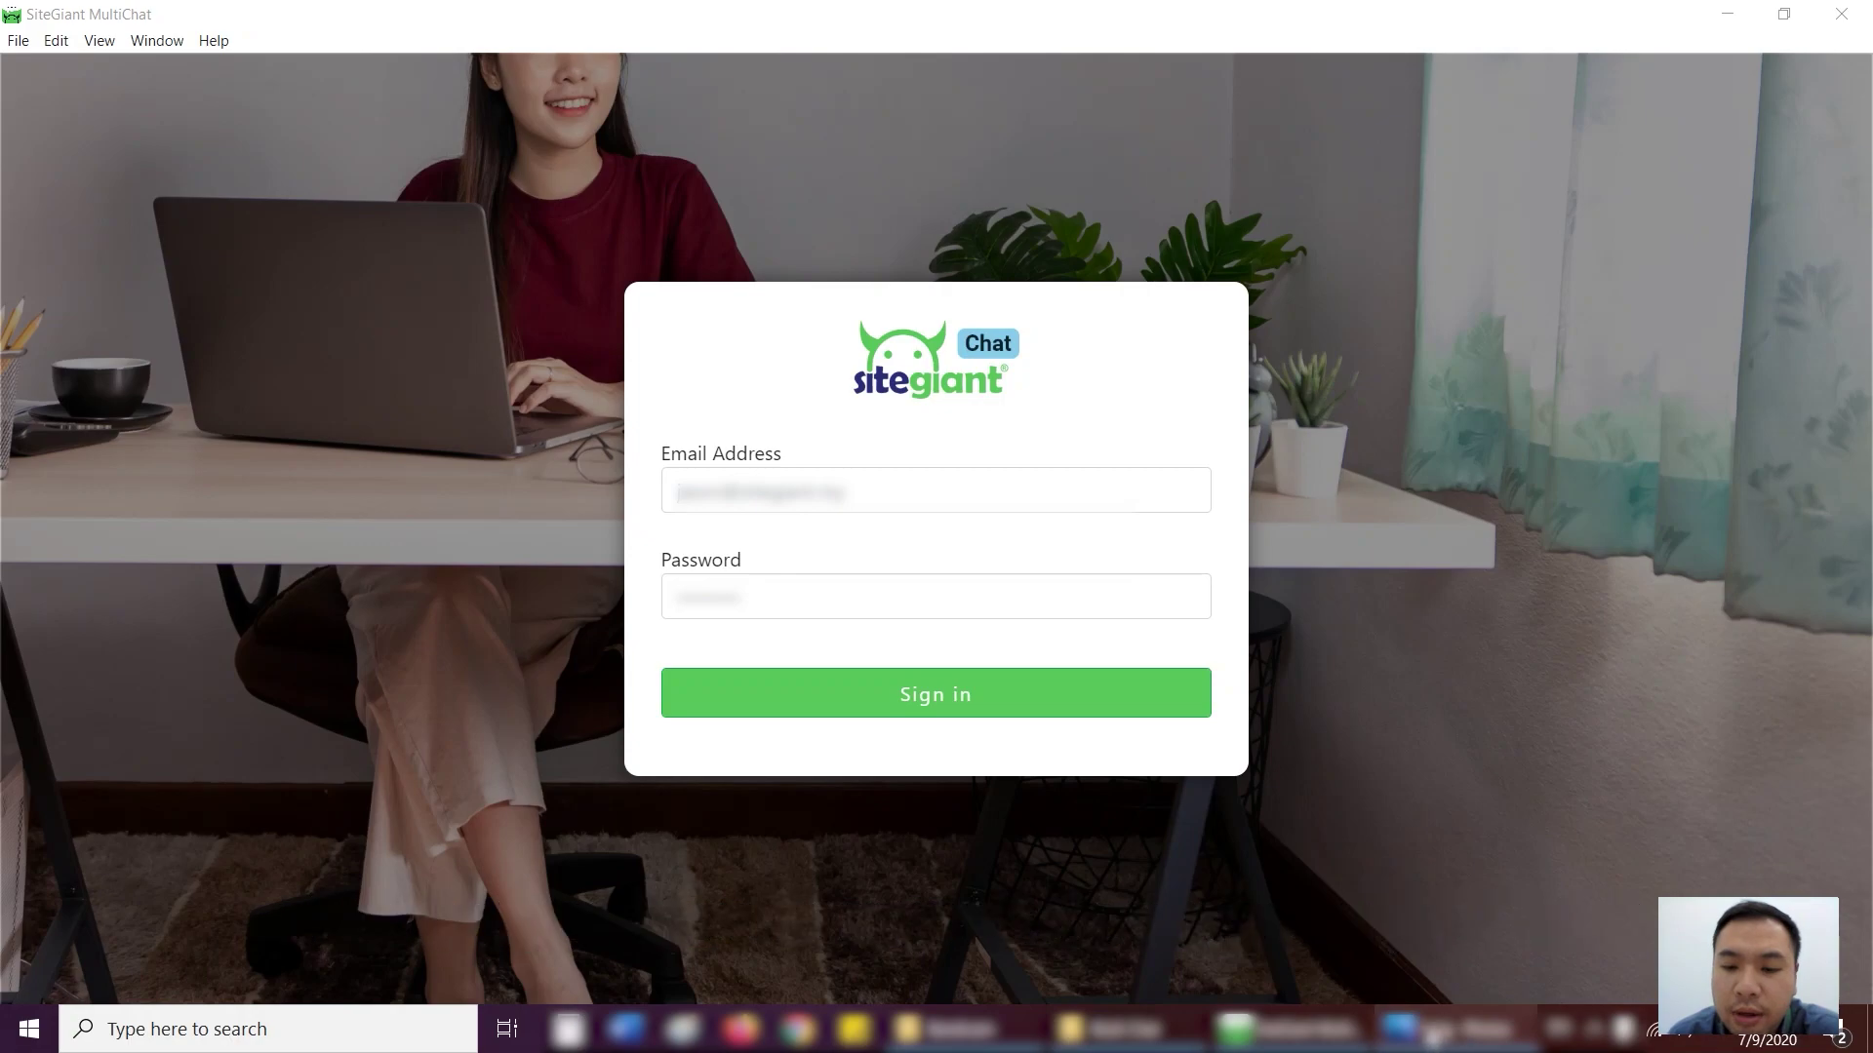
- Page through the installation screenshots in Photos from 1.jpg to the 6.jpg shortcut-icon screenshot
{"action": "left_click", "coordinate": [1443, 1029]}
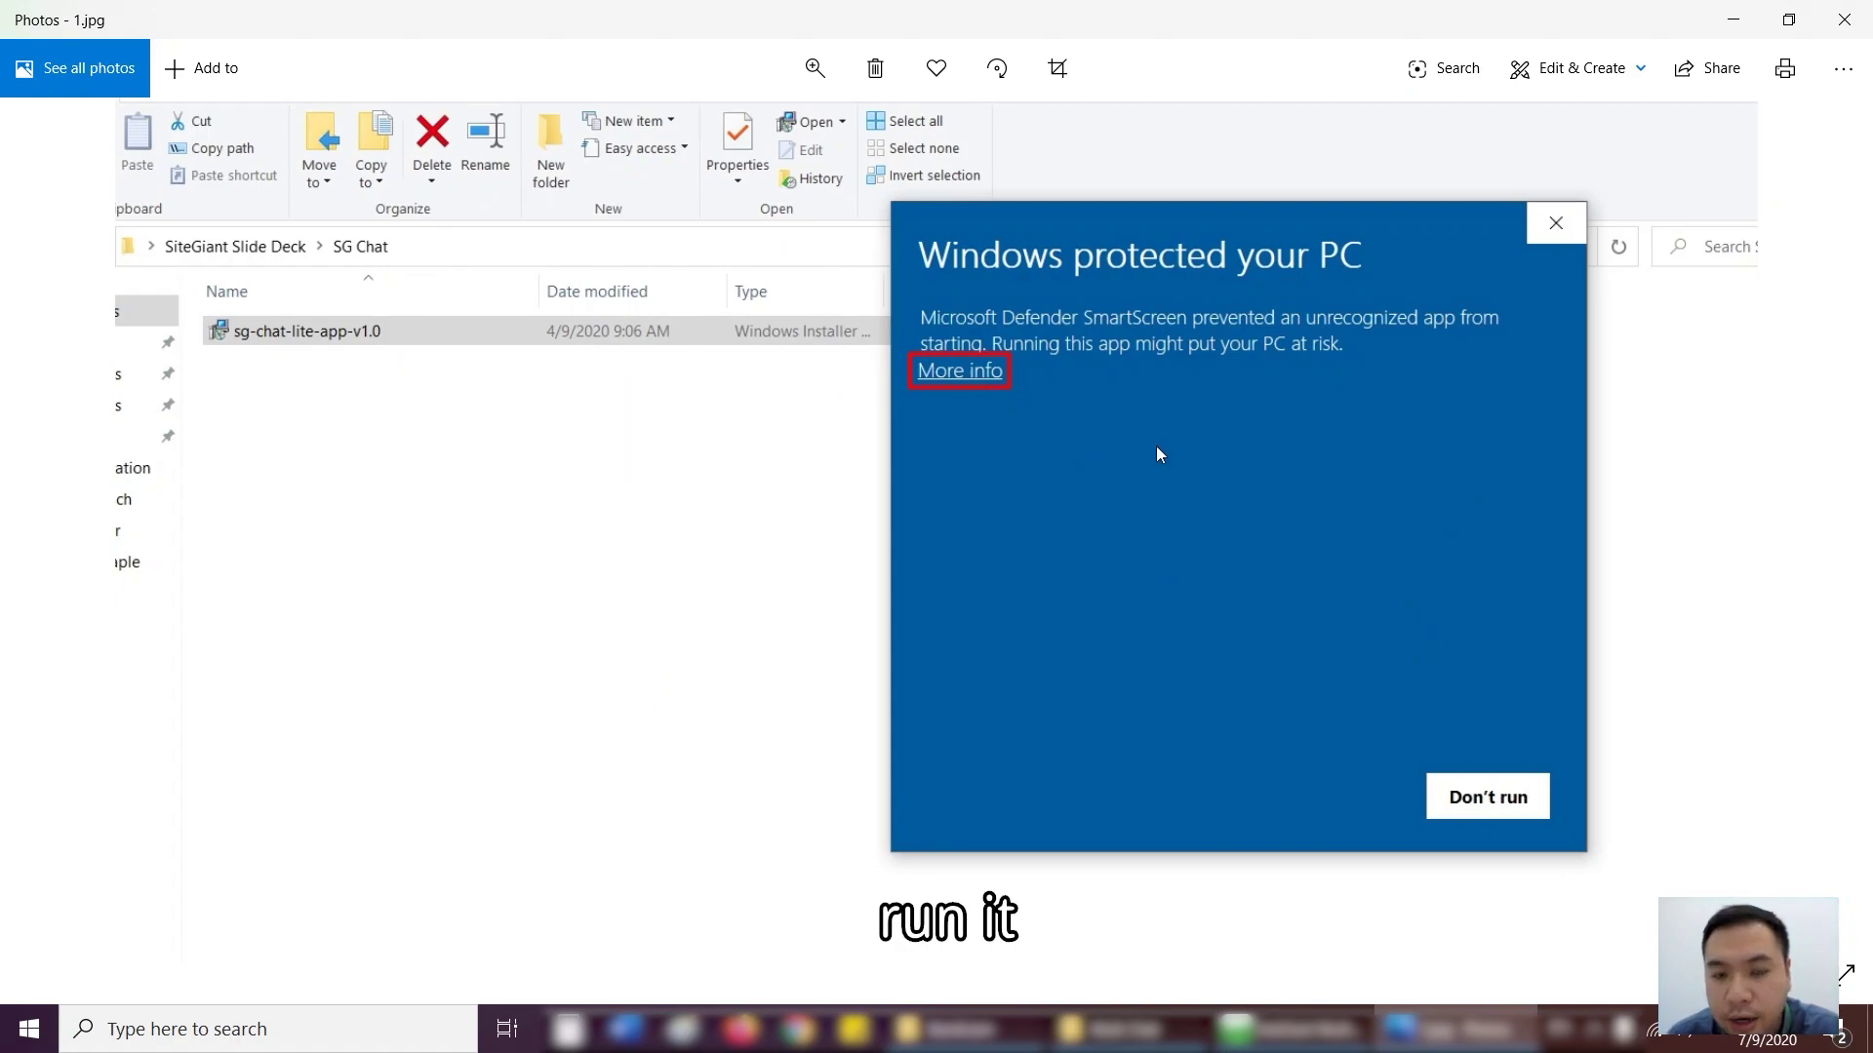
{"action": "key", "text": "Right"}
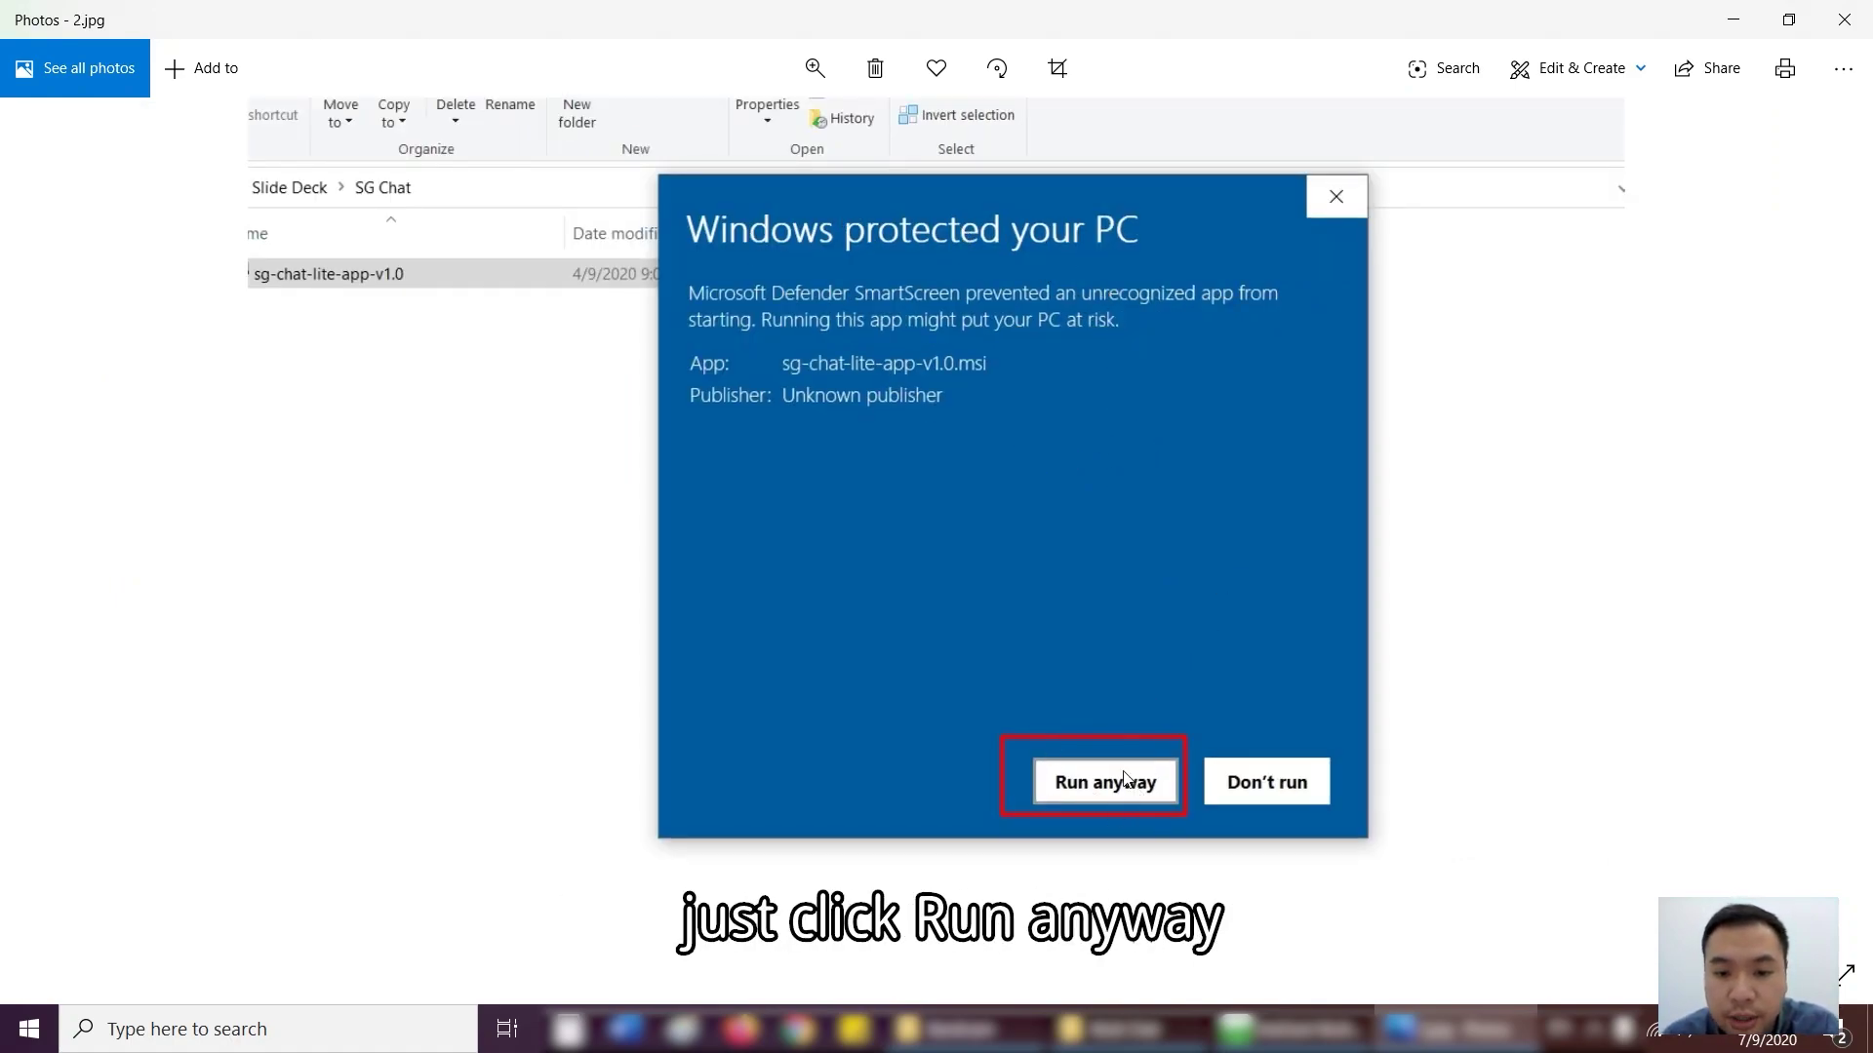
{"action": "key", "text": "Right"}
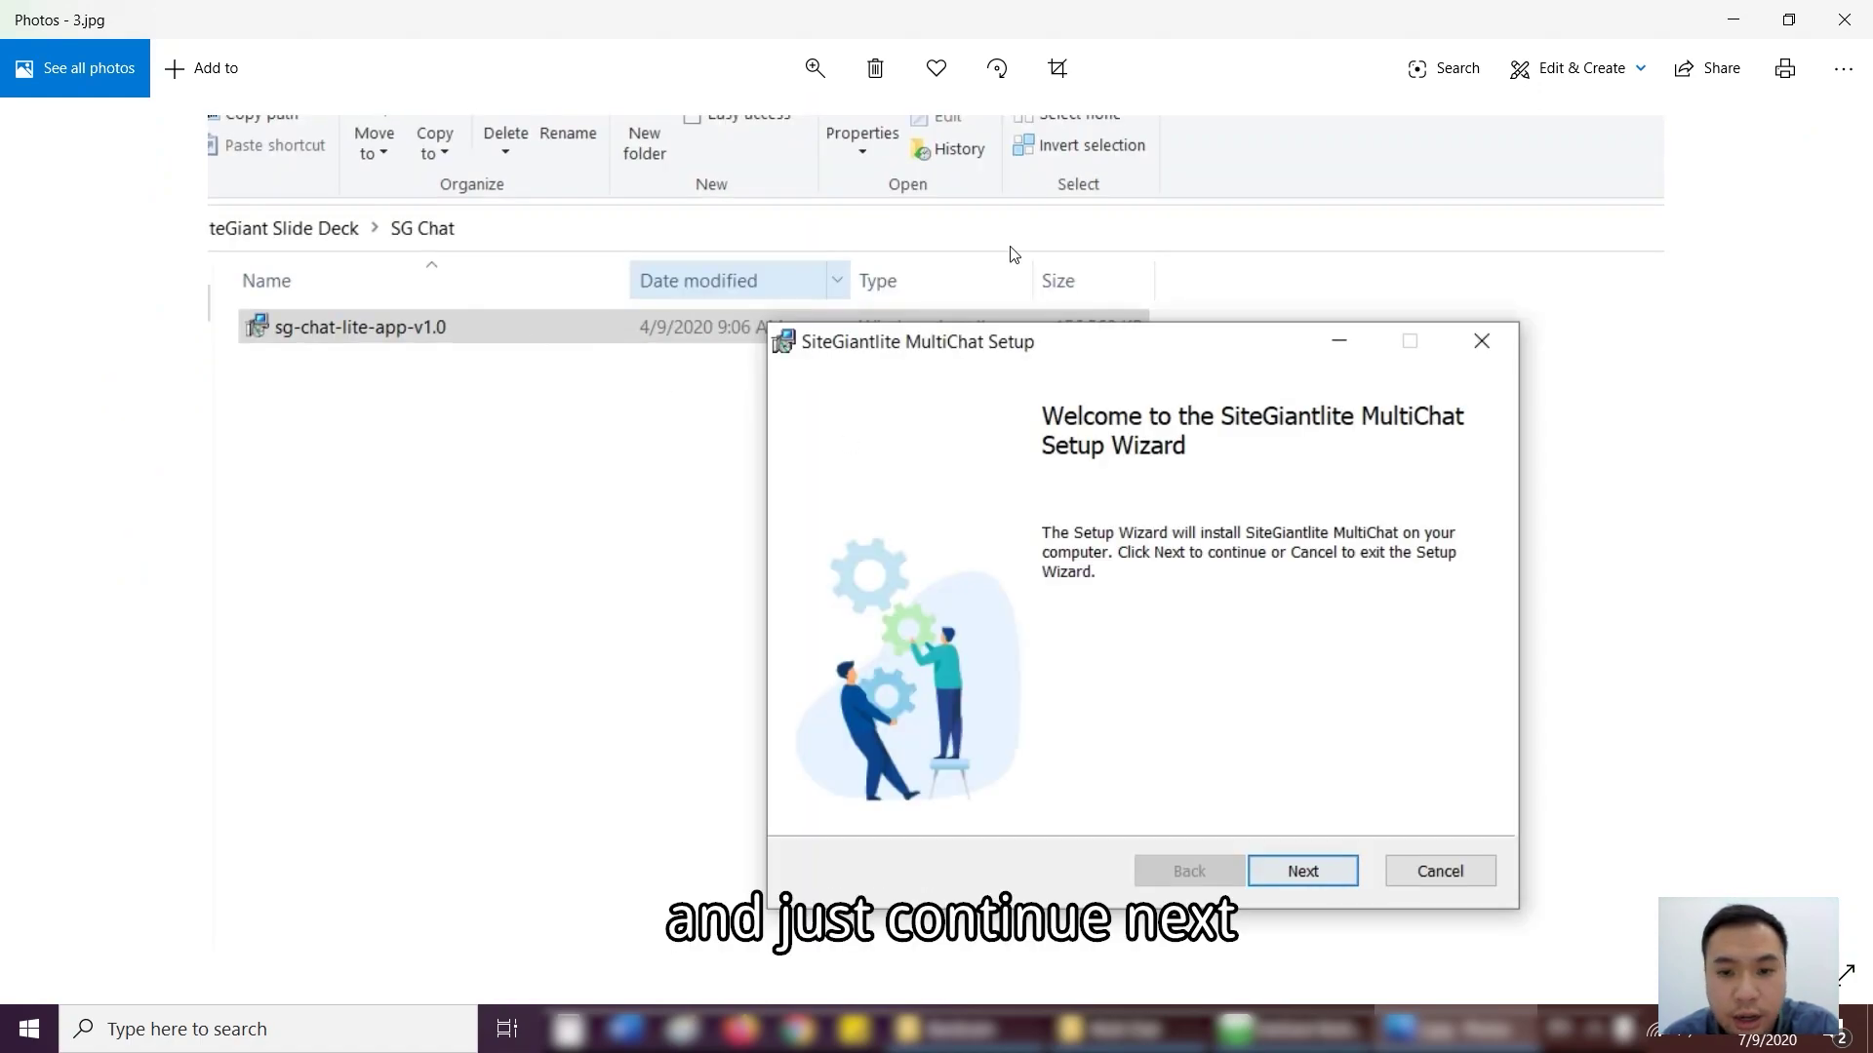
{"action": "key", "text": "Right"}
{"action": "key", "text": "Right"}
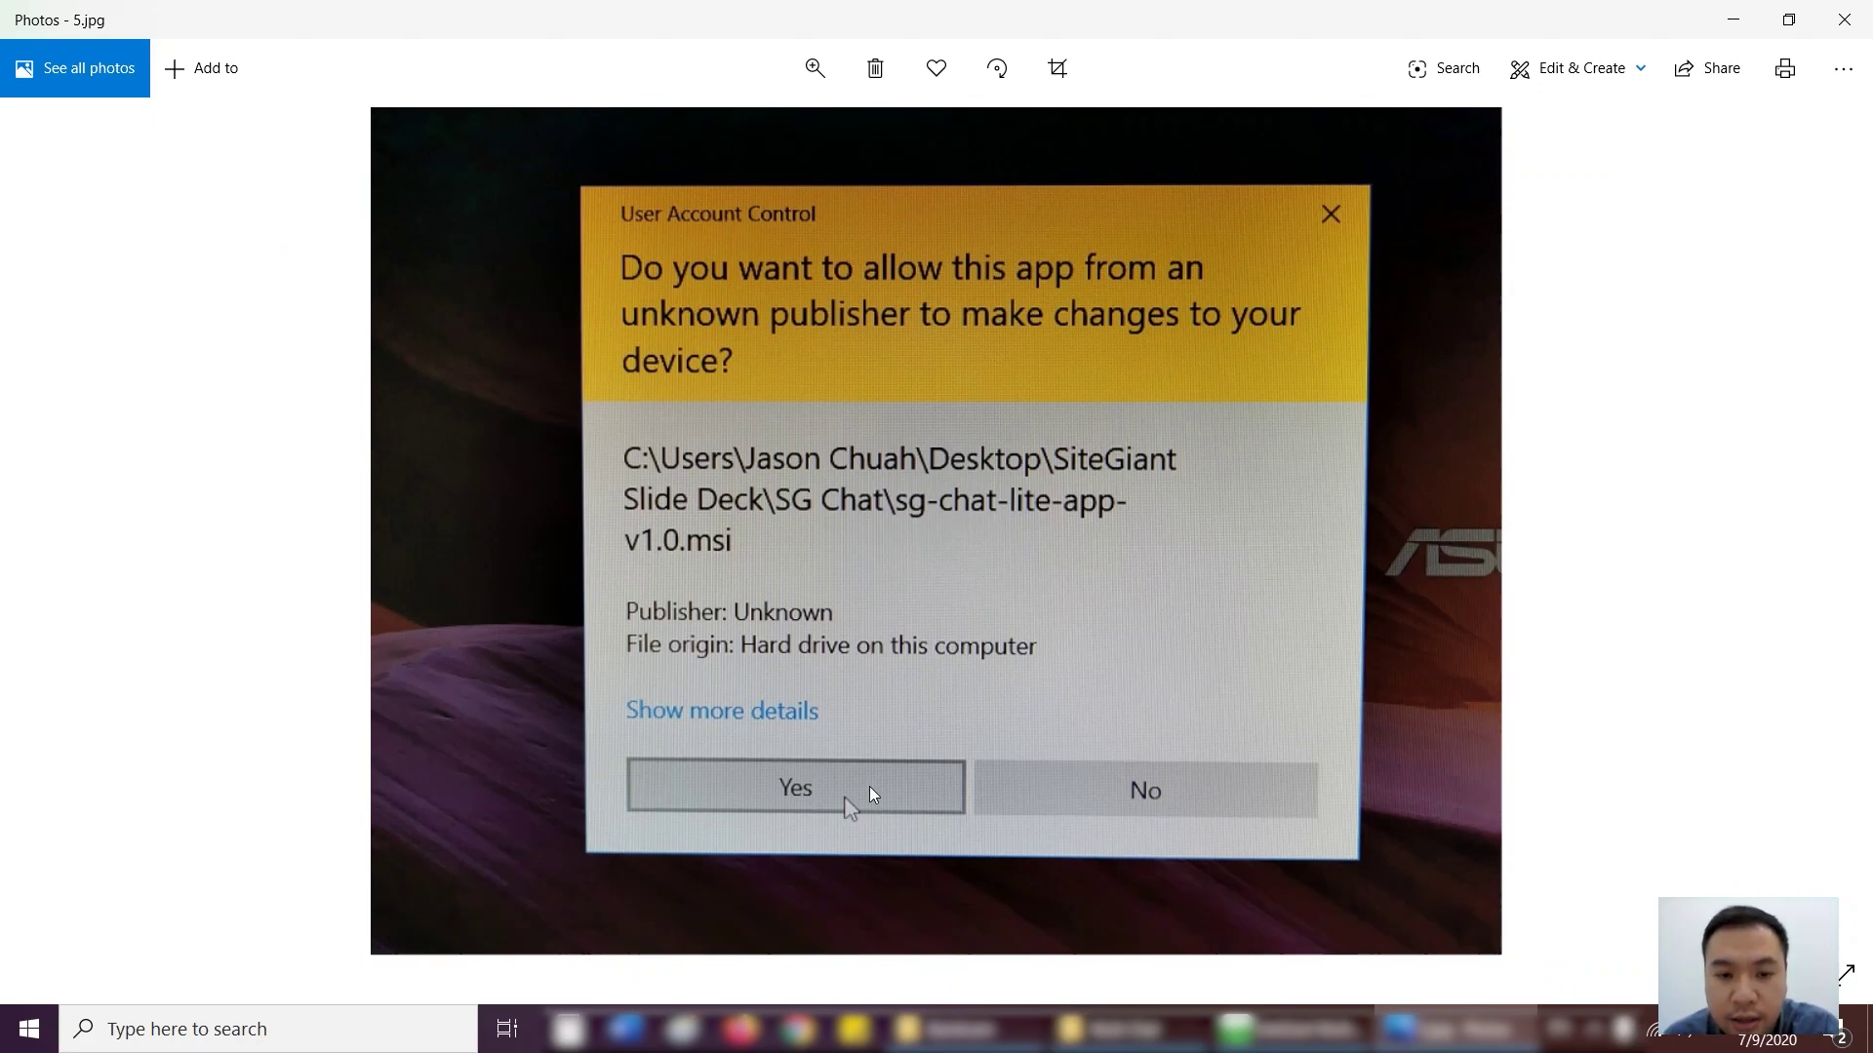
{"action": "key", "text": "Right"}
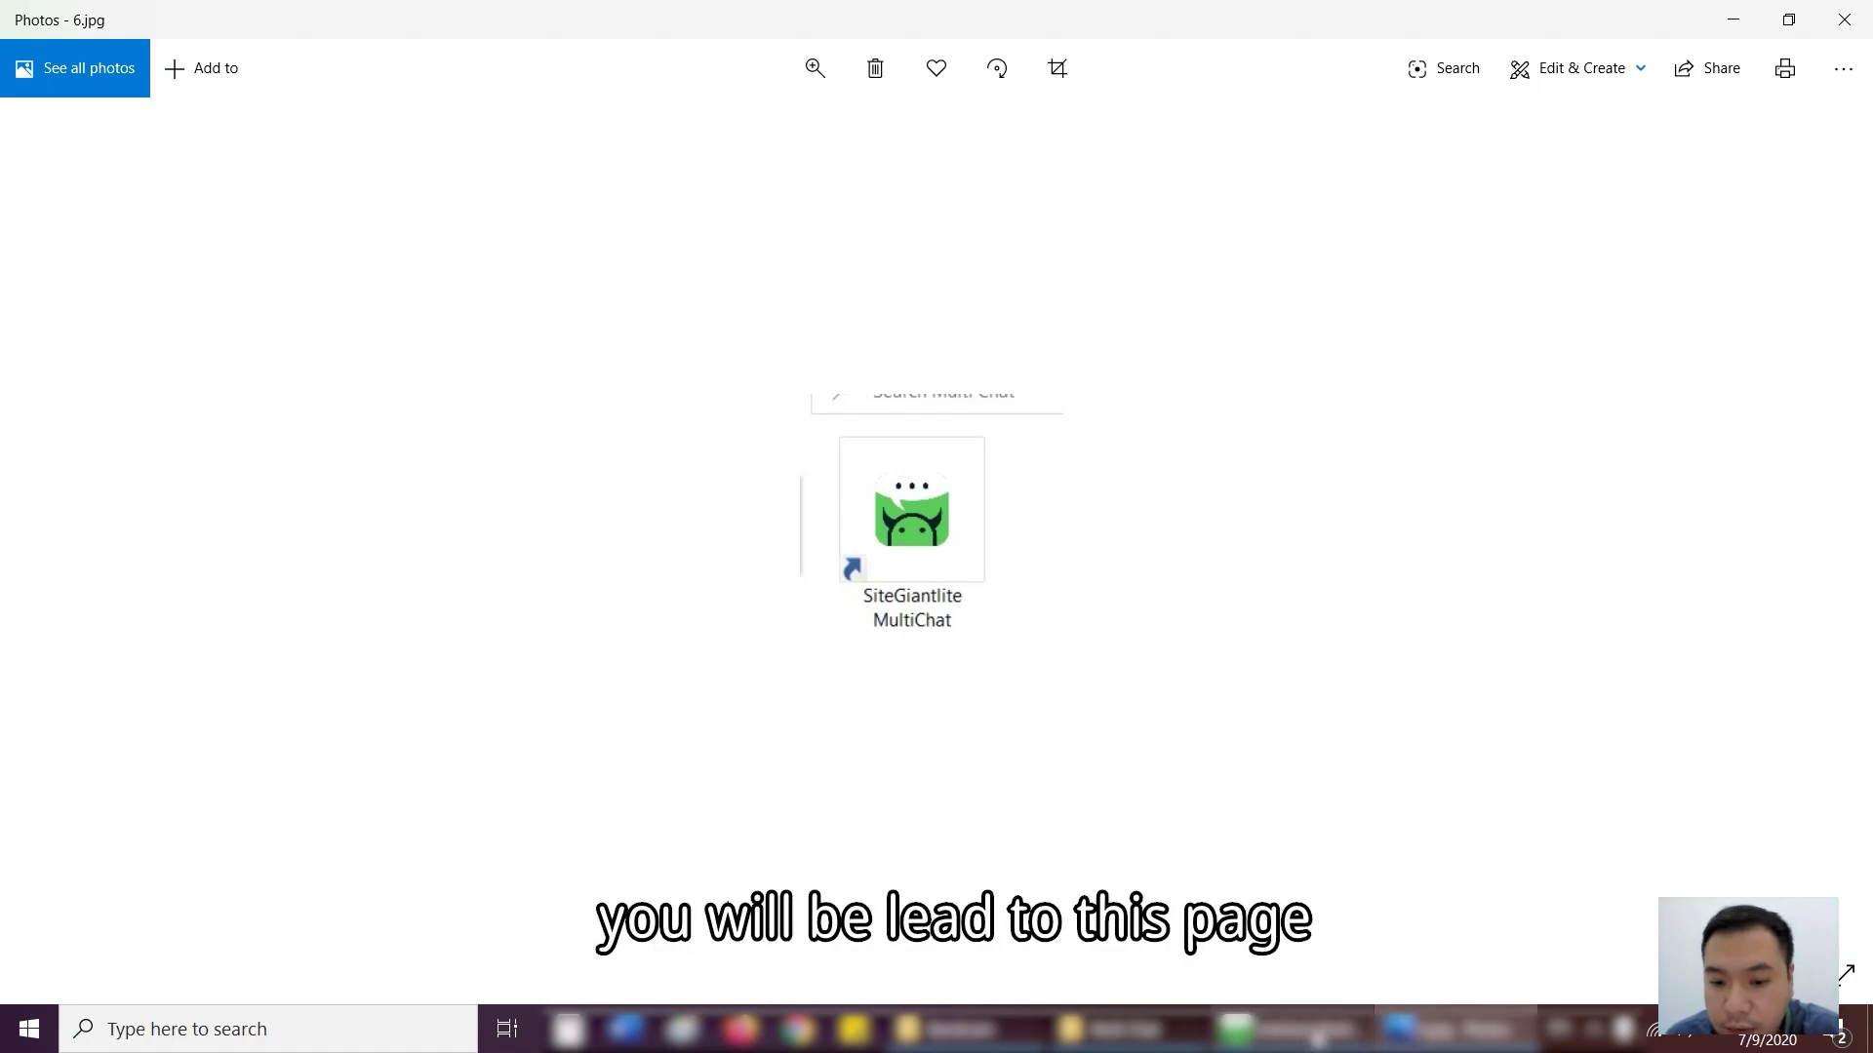
- Sign in to SiteGiant MultiChat and open the Shop - Silver channel's Shopee Seller Chat
{"action": "left_click", "coordinate": [1277, 1029]}
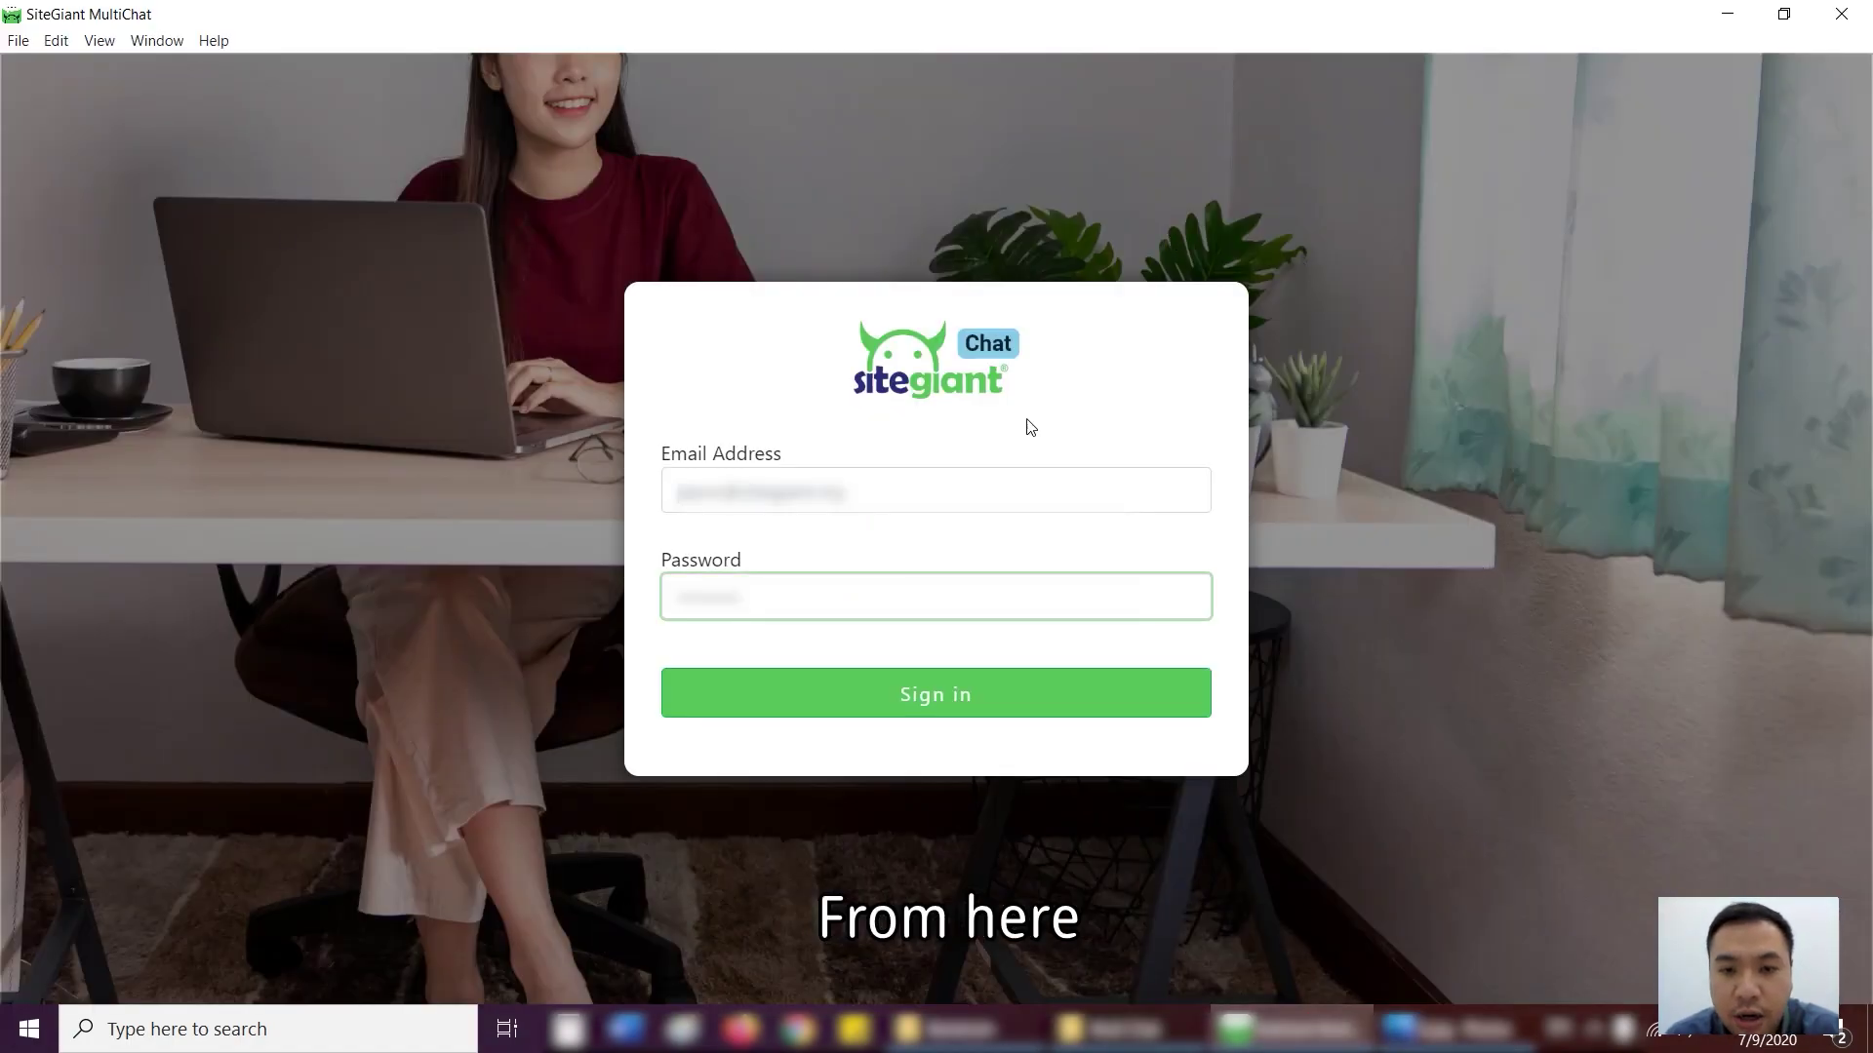
{"action": "left_click", "coordinate": [944, 698]}
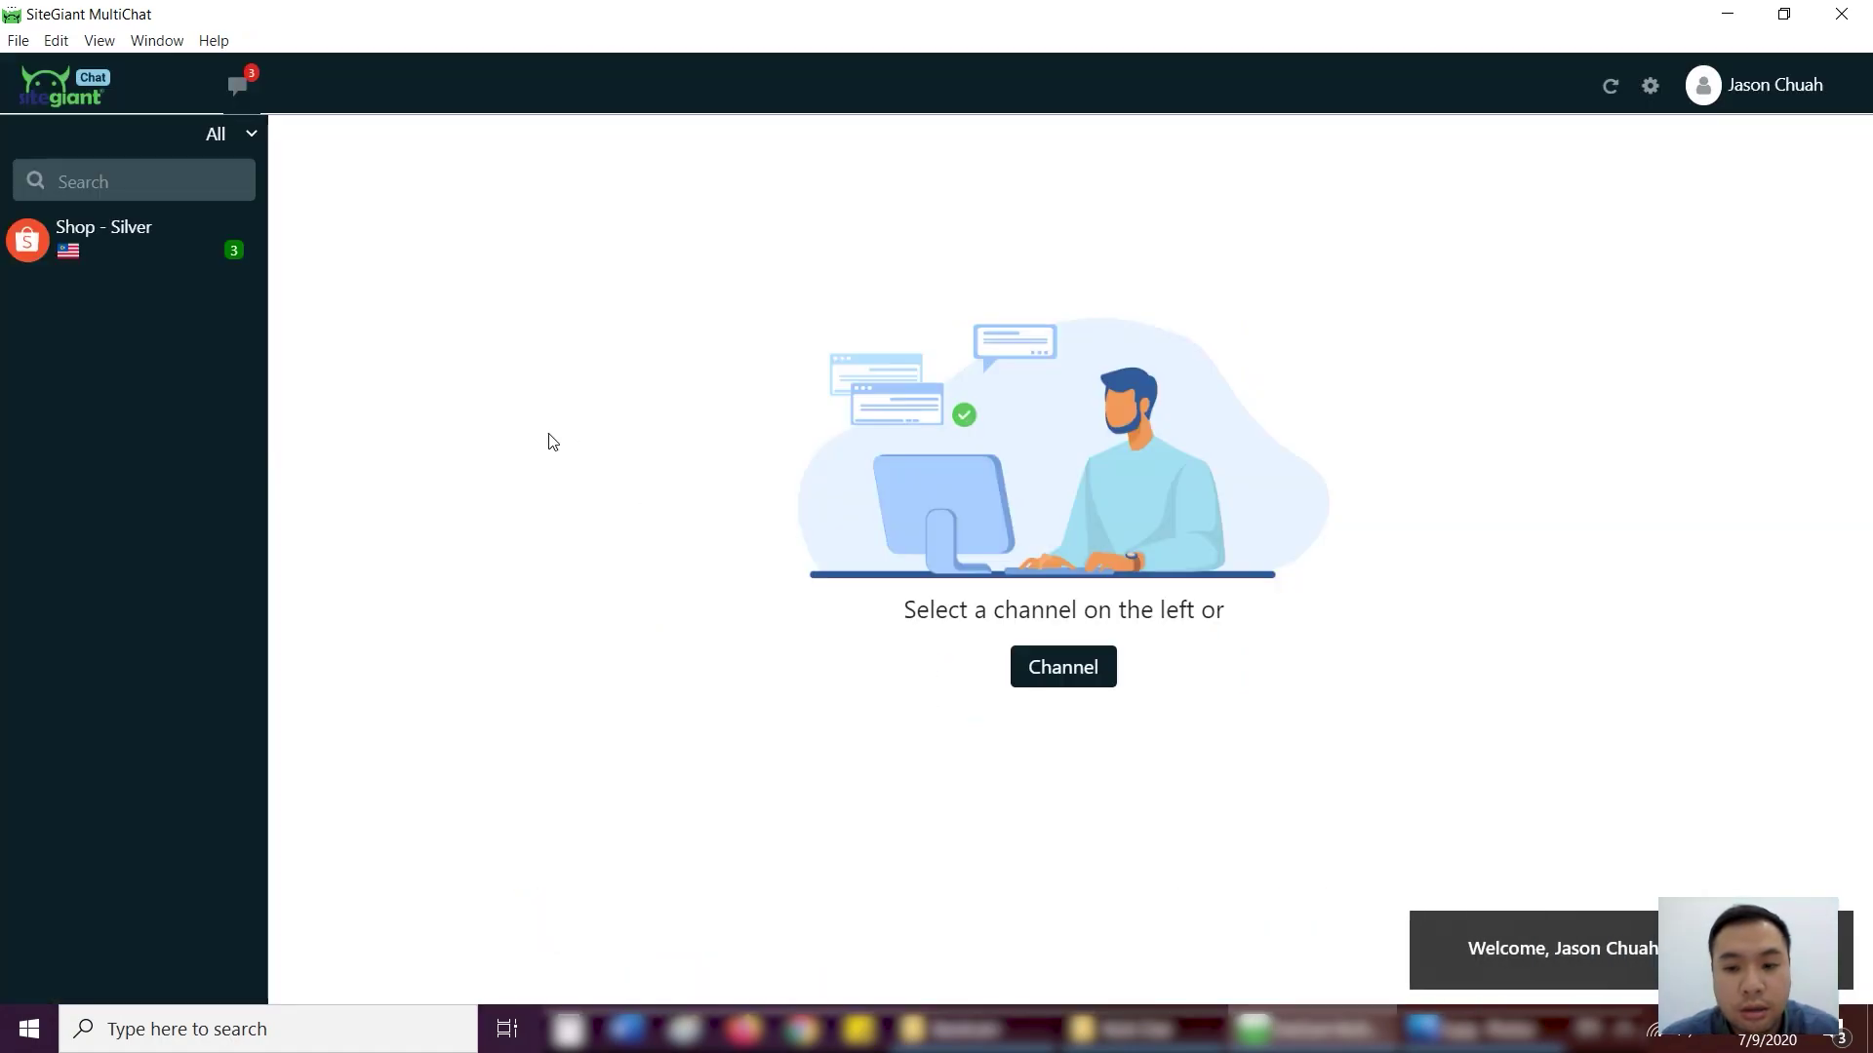
{"action": "left_click", "coordinate": [156, 250]}
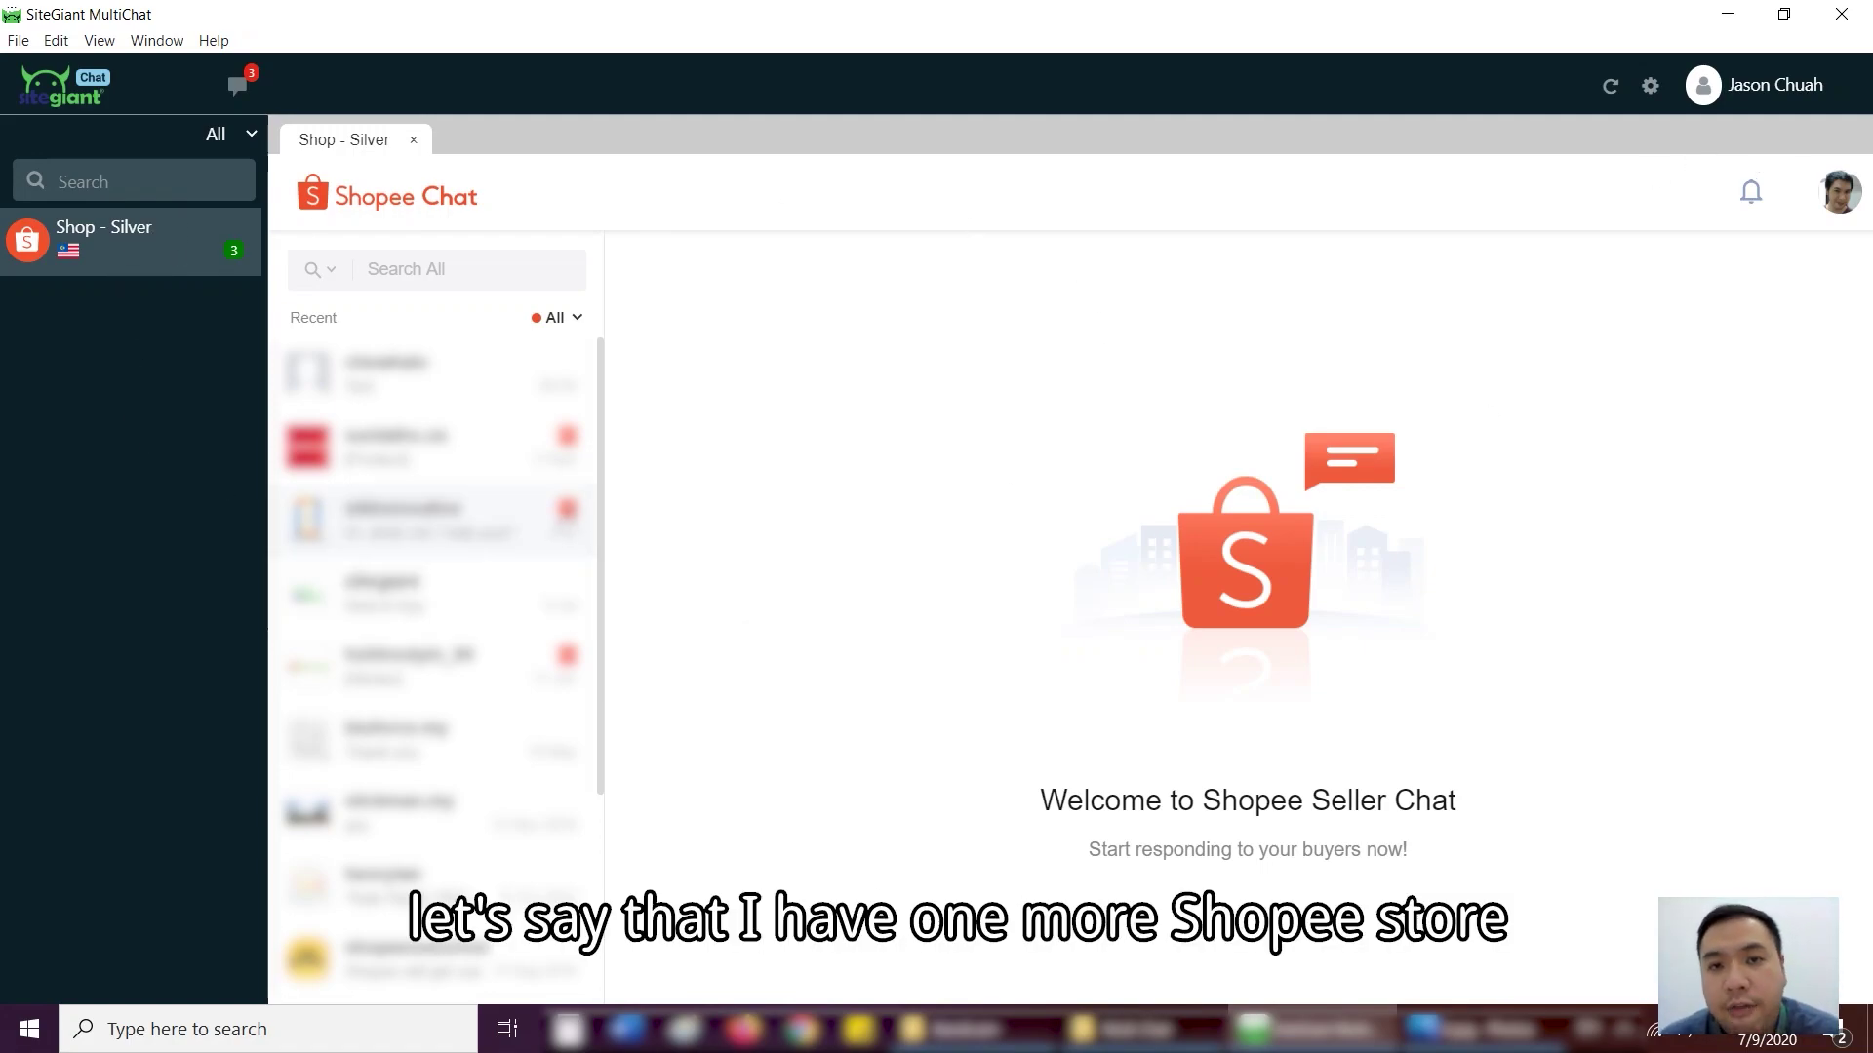
- Create a Shopee channel named 'Shopee - Gold' for Malaysia in Store Management, then return to the chats
{"action": "left_click", "coordinate": [1652, 90]}
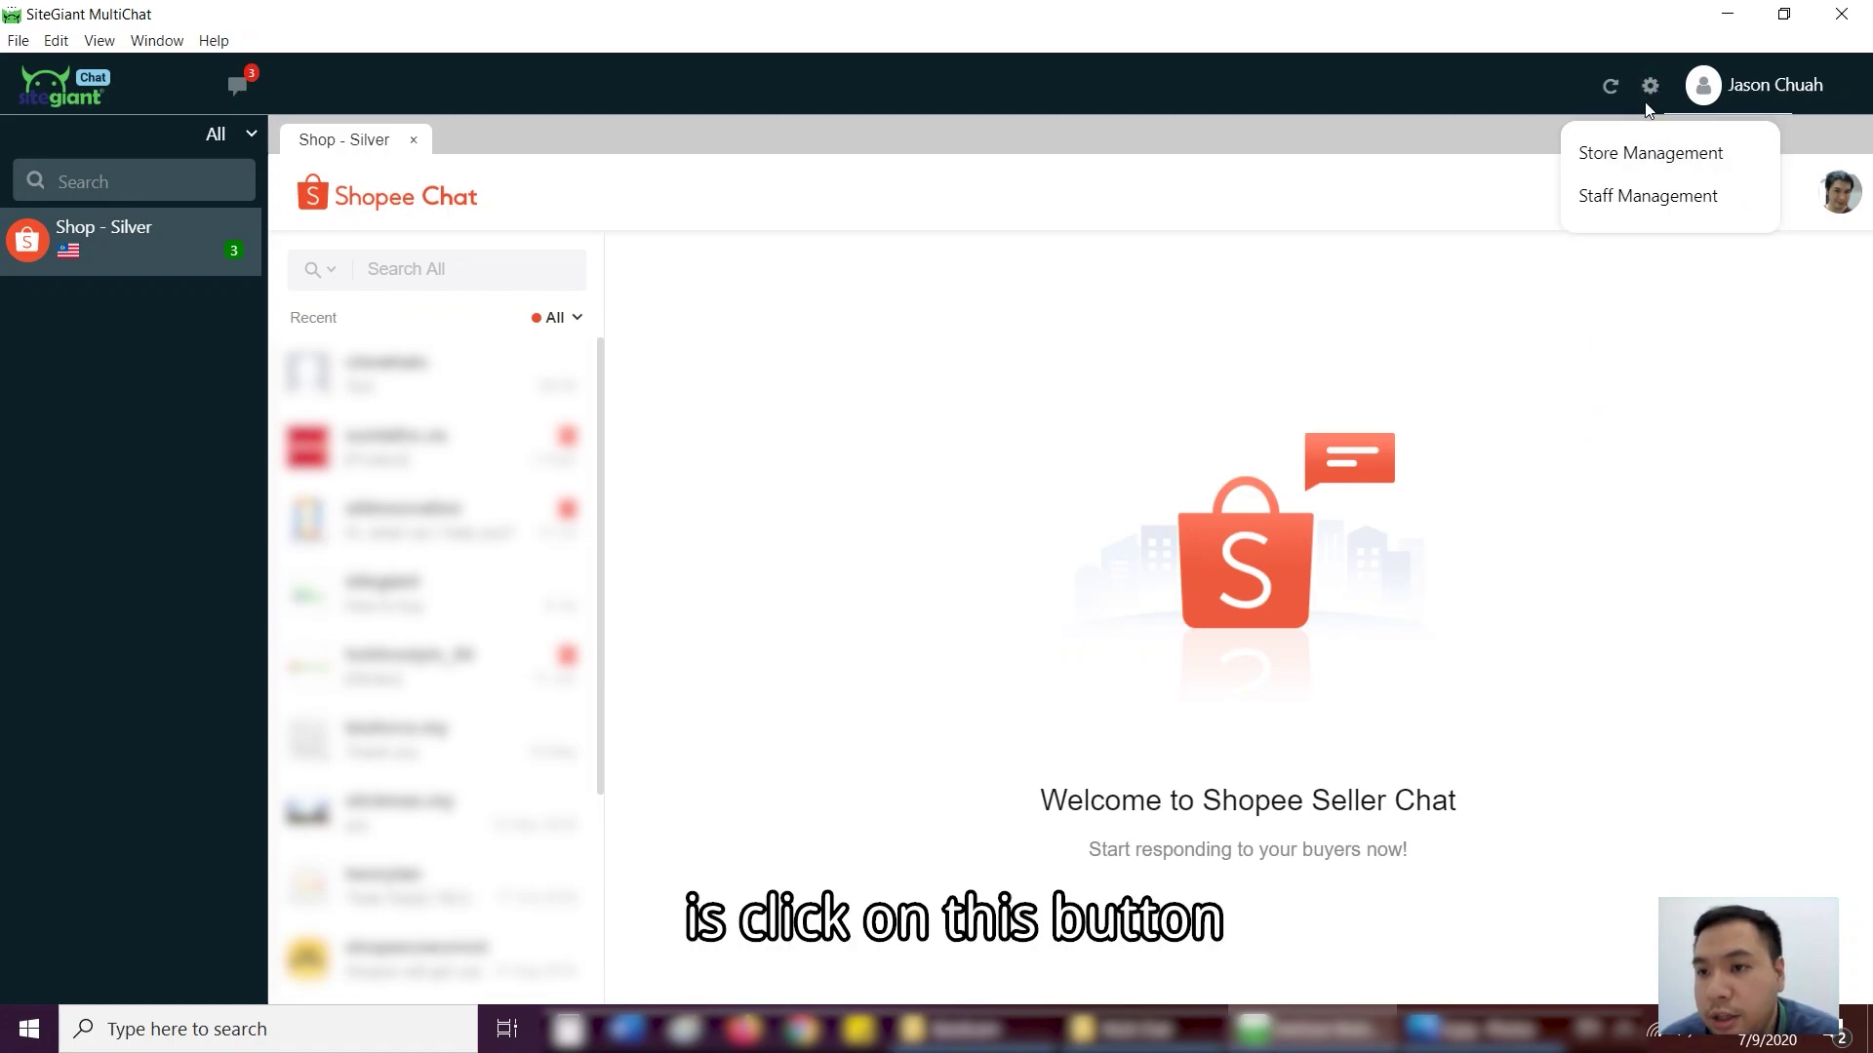
{"action": "left_click", "coordinate": [1648, 153]}
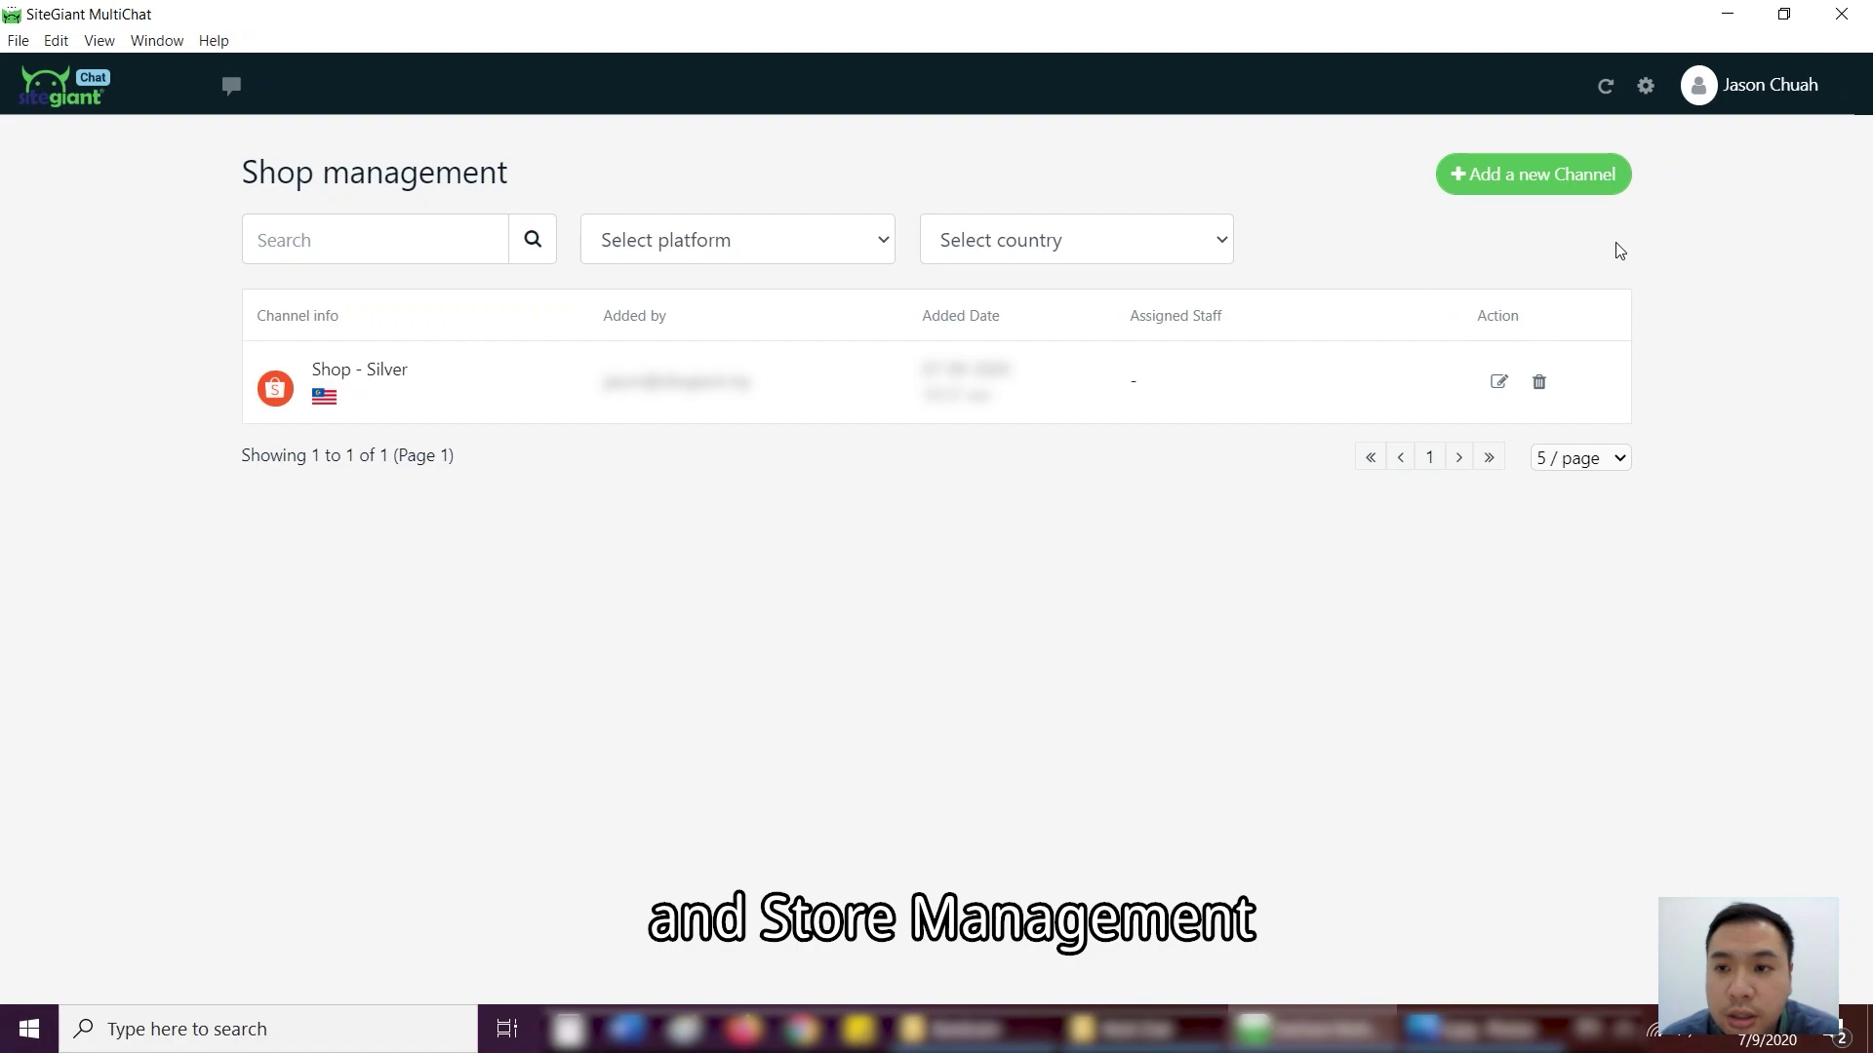
{"action": "left_click", "coordinate": [1563, 175]}
{"action": "left_click", "coordinate": [751, 589]}
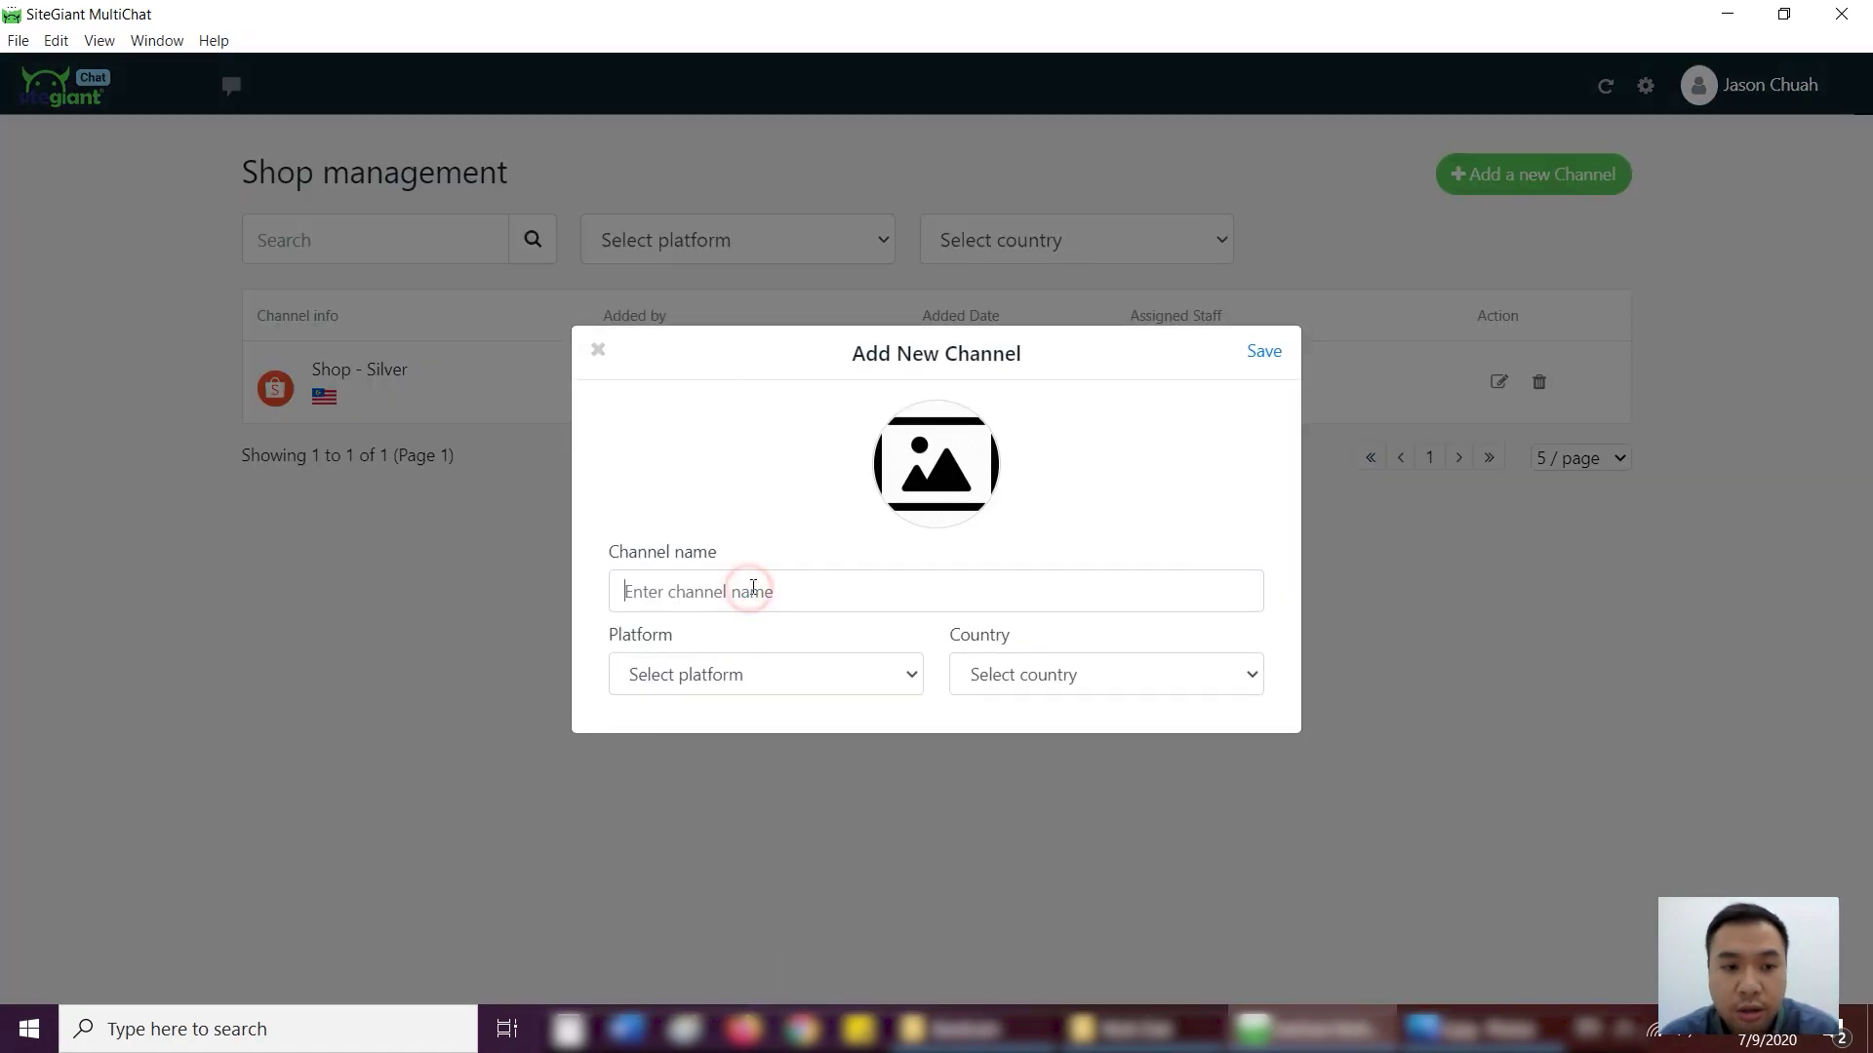
{"action": "type", "text": "Sho"}
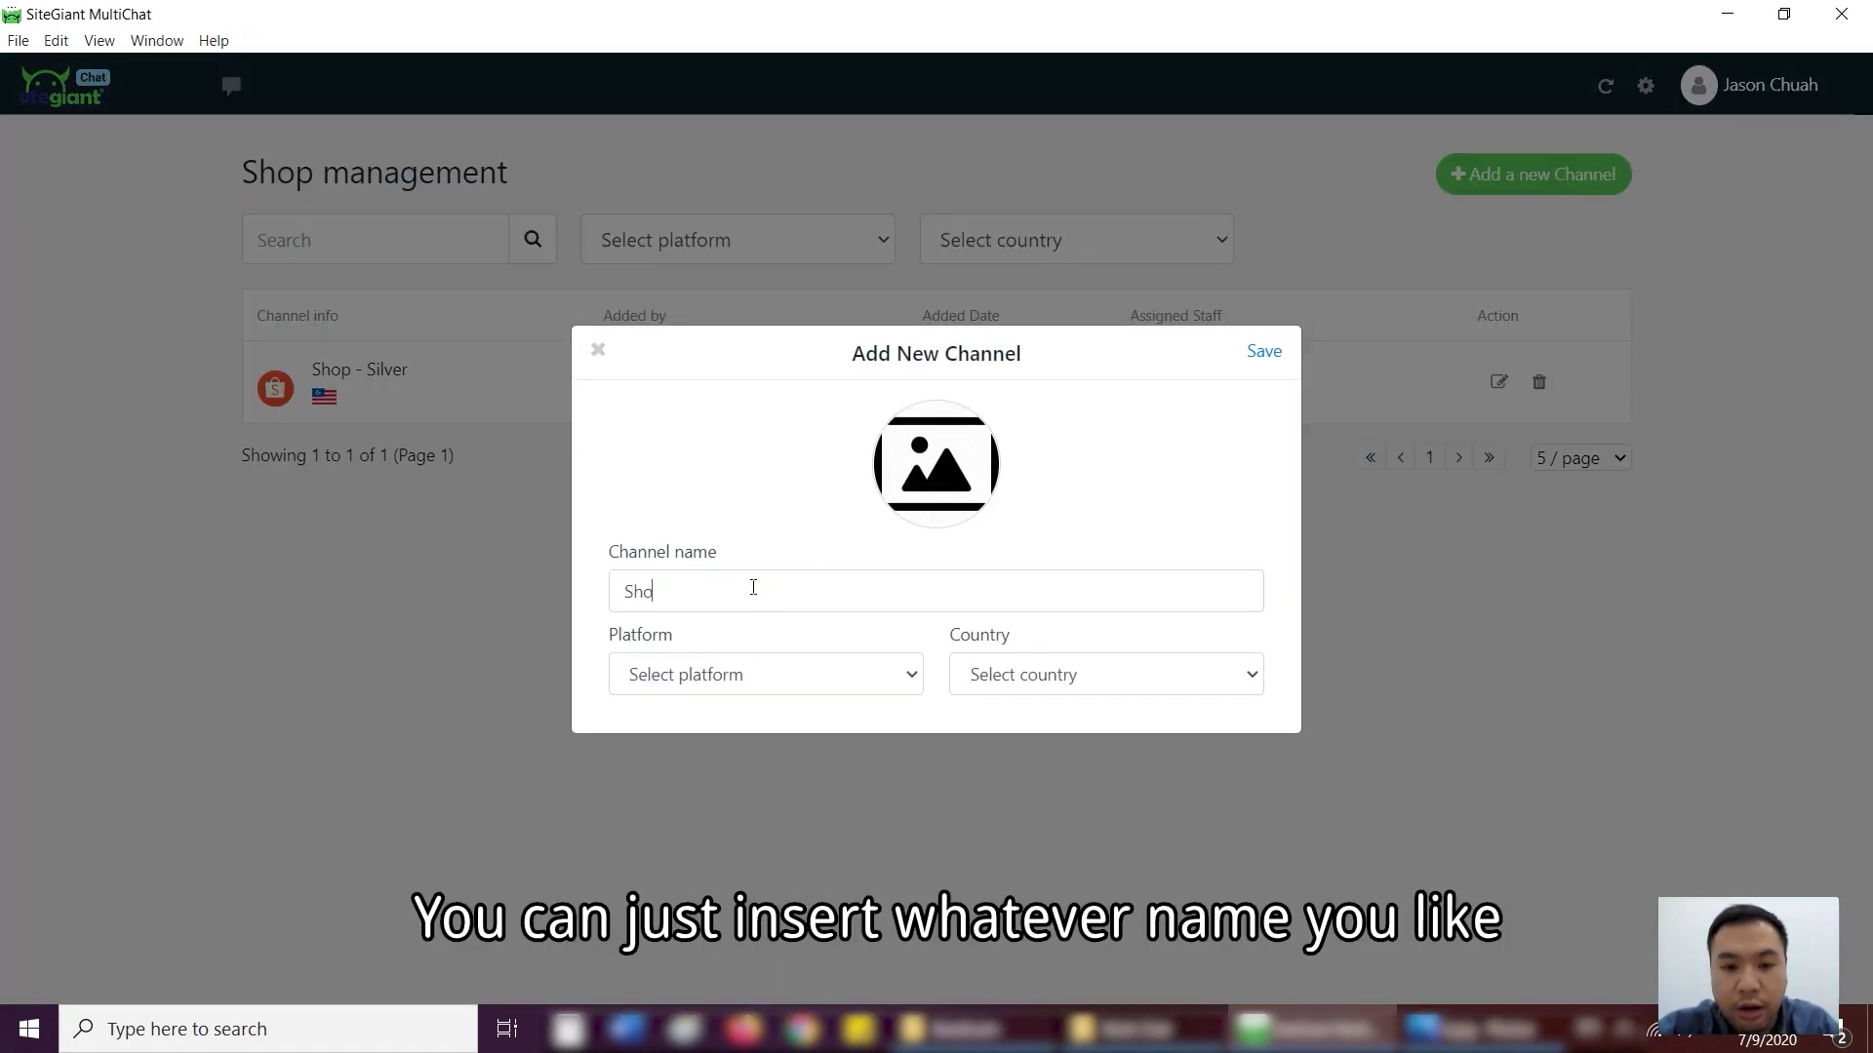
{"action": "type", "text": "pee - Gold"}
{"action": "left_click", "coordinate": [729, 679]}
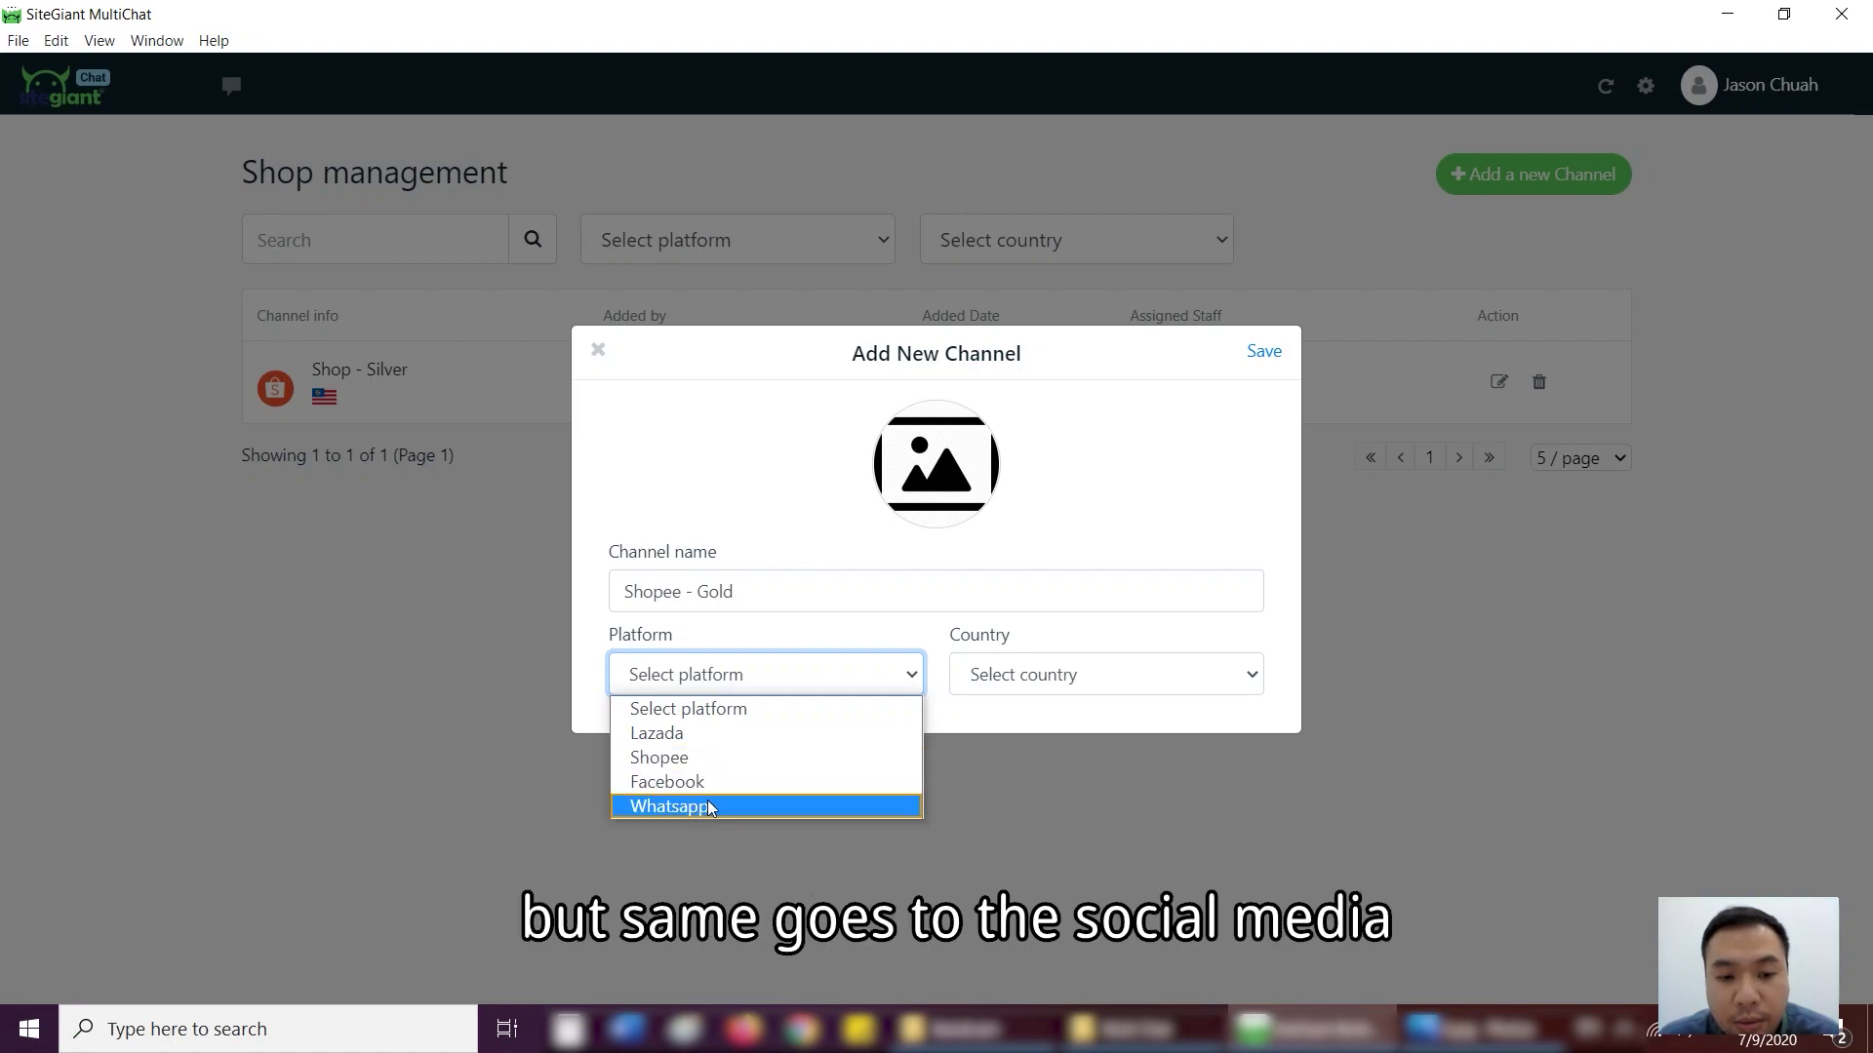
{"action": "left_click", "coordinate": [694, 759]}
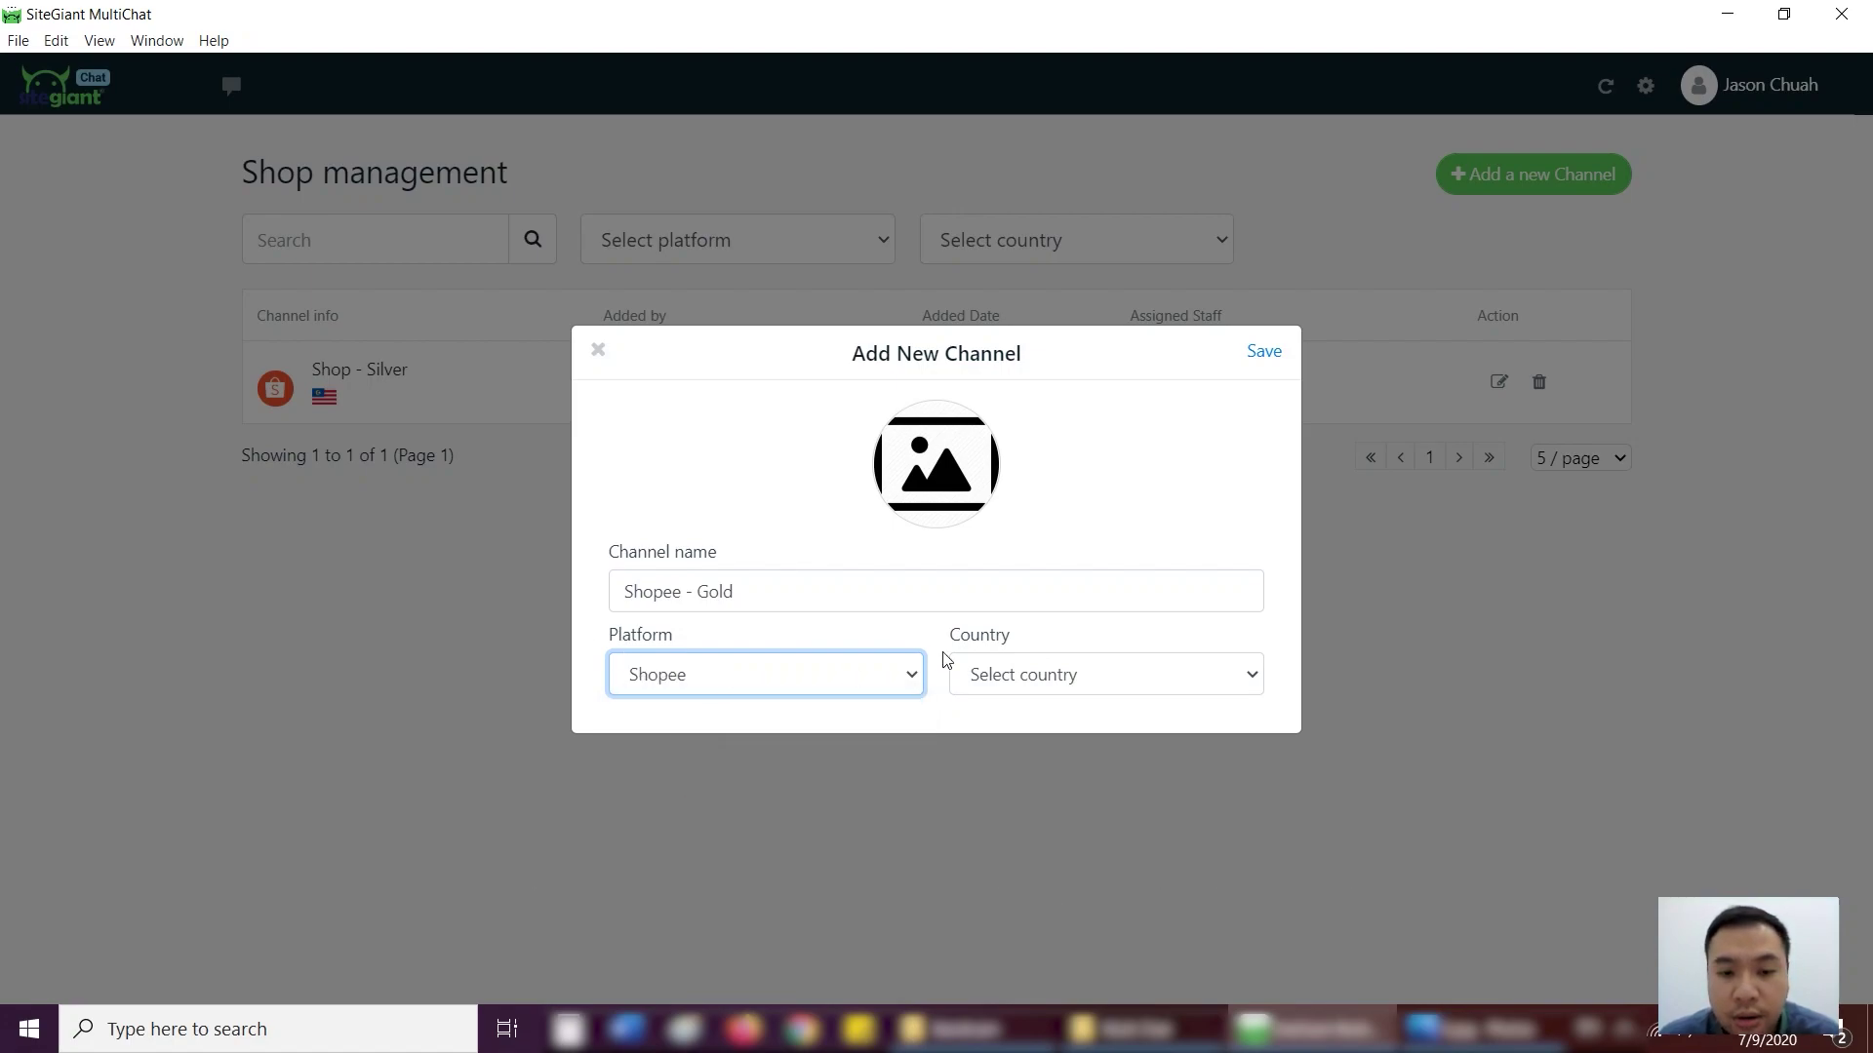
{"action": "left_click", "coordinate": [1032, 674]}
{"action": "left_click", "coordinate": [1012, 733]}
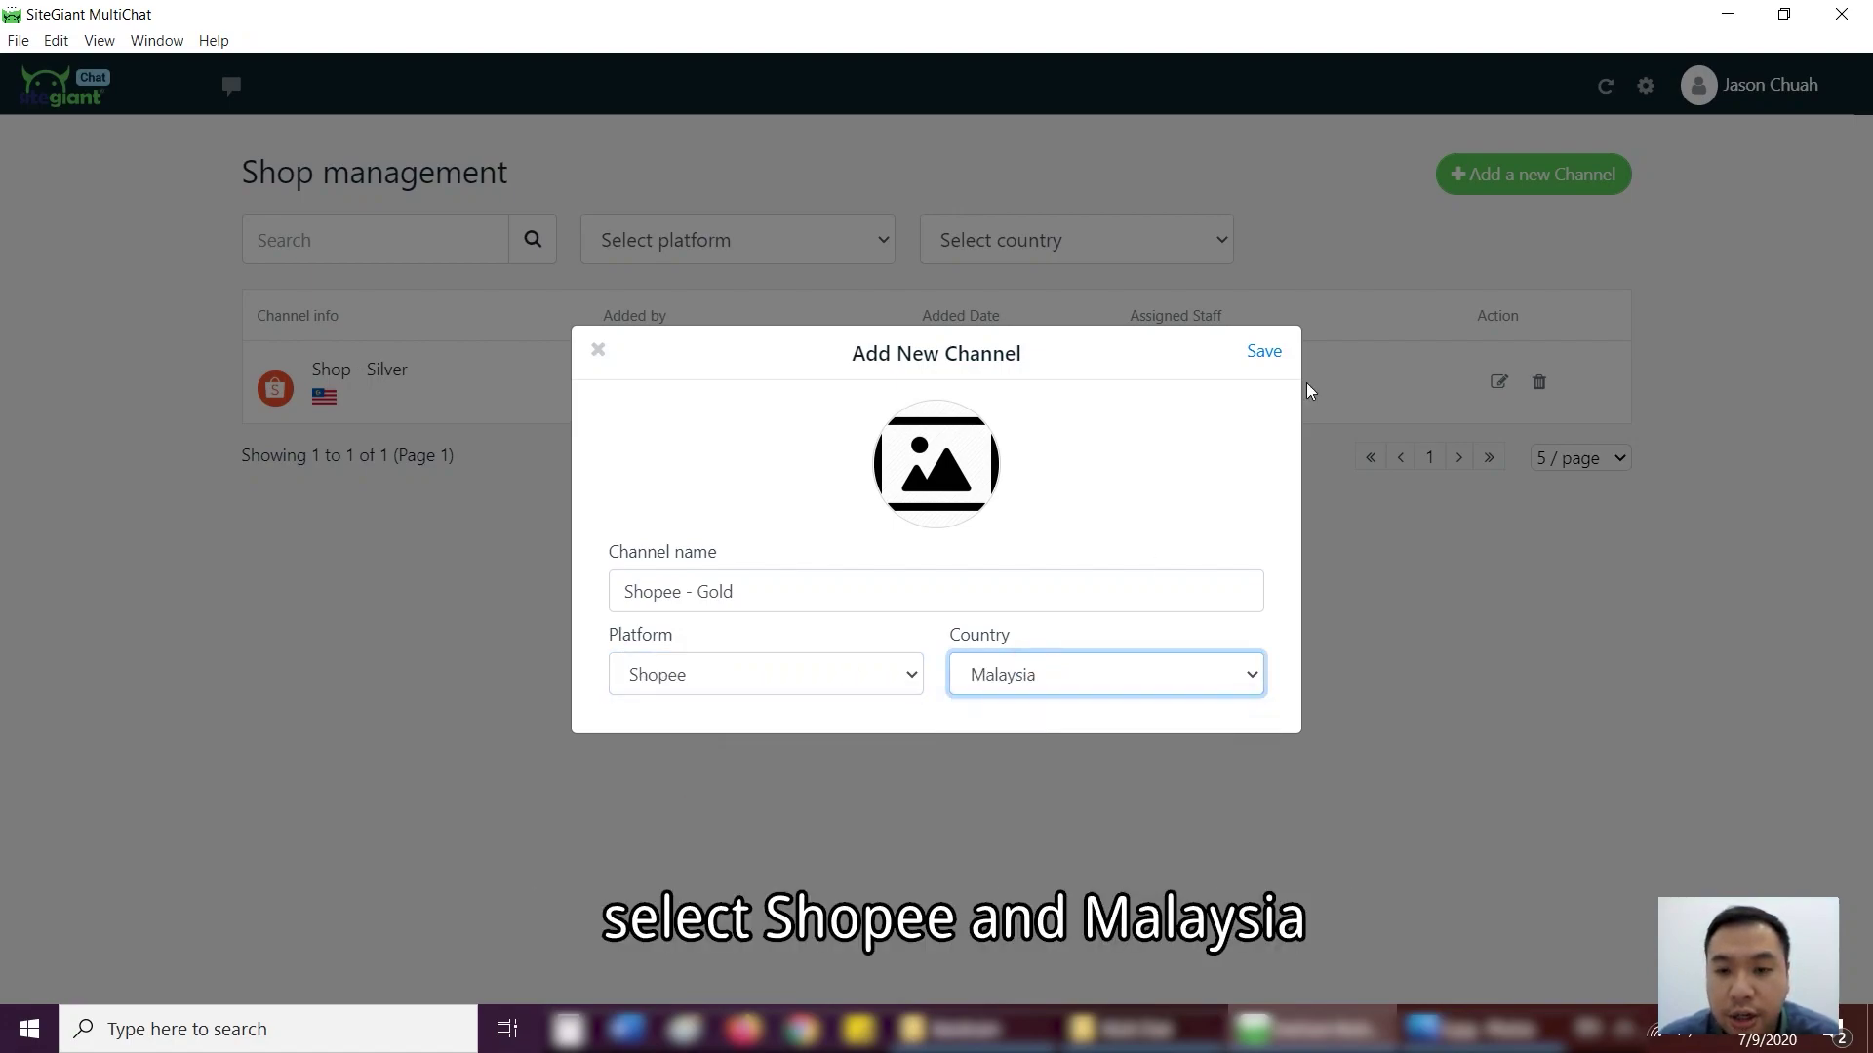
{"action": "left_click", "coordinate": [1264, 353]}
{"action": "left_click", "coordinate": [60, 94]}
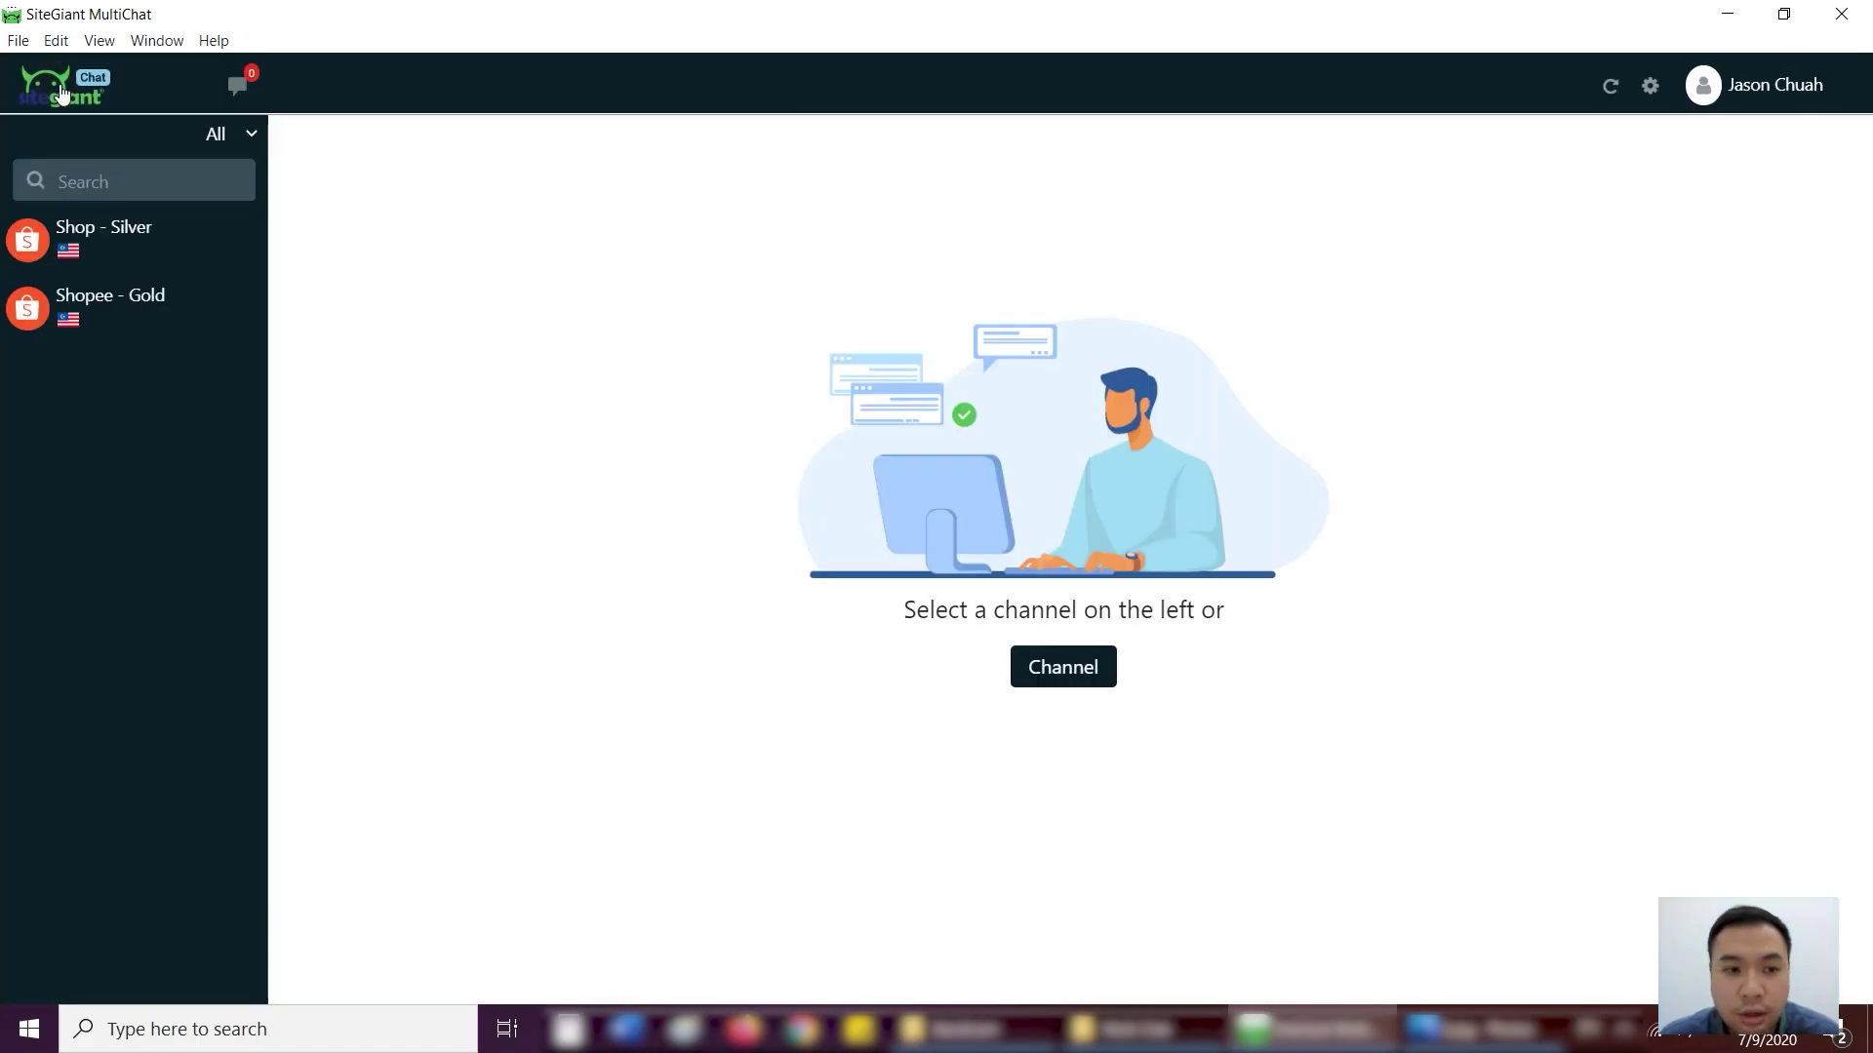
- Log in to the Shopee - Gold seller account with its phone number and password, remembering the login
{"action": "left_click", "coordinate": [146, 312]}
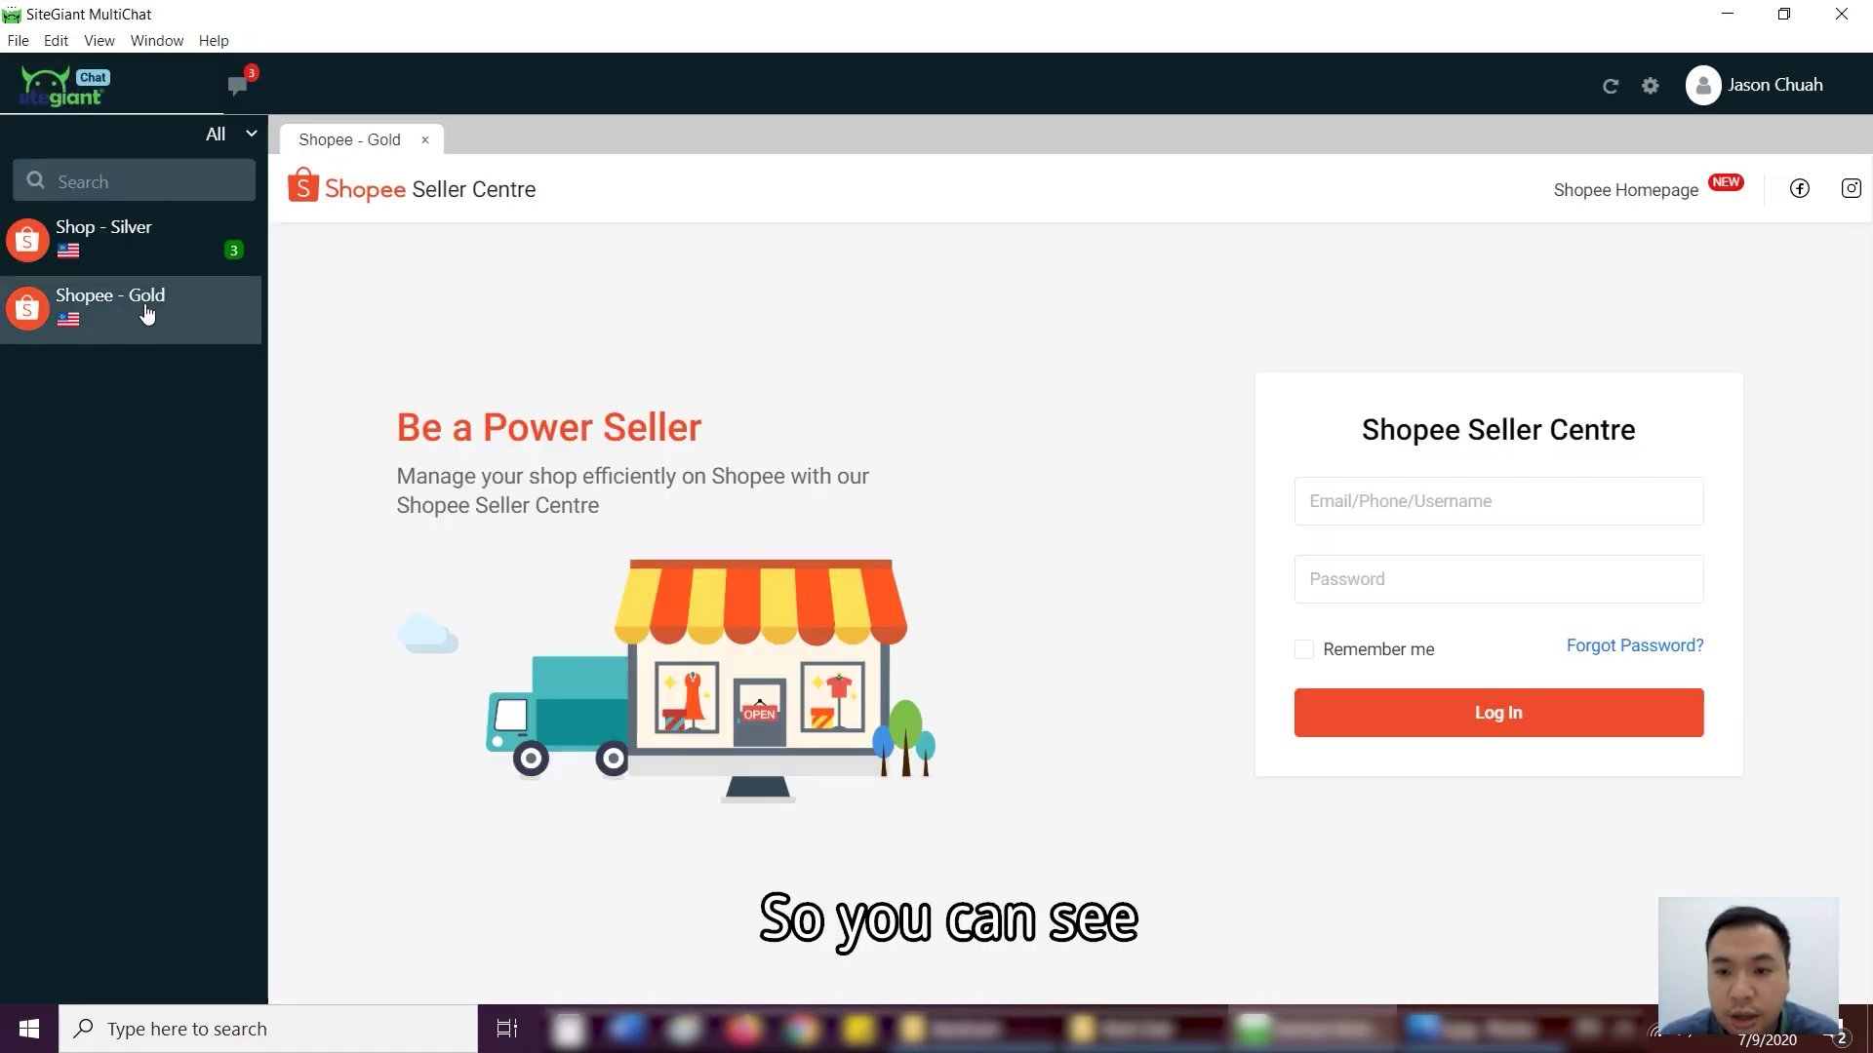
{"action": "left_click", "coordinate": [1400, 500]}
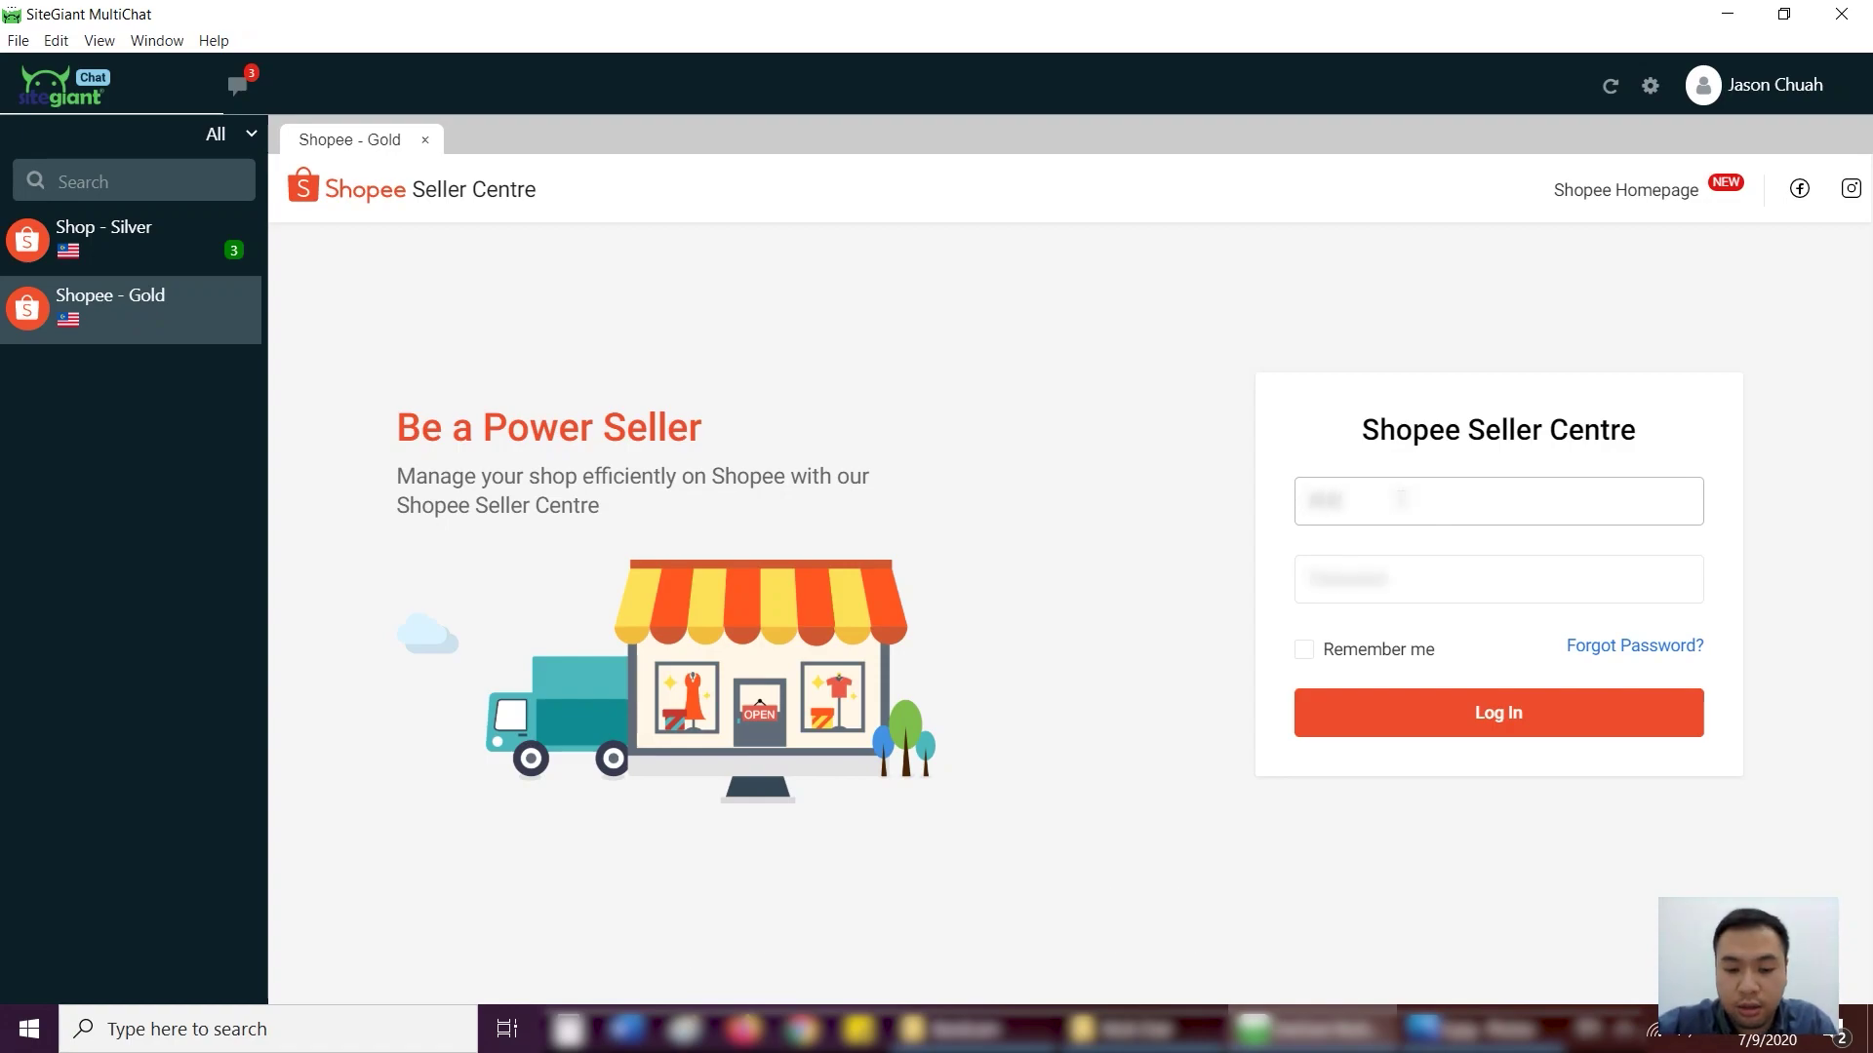
{"action": "type", "text": "60123456789"}
{"action": "key", "text": "Tab"}
{"action": "type", "text": "123456"}
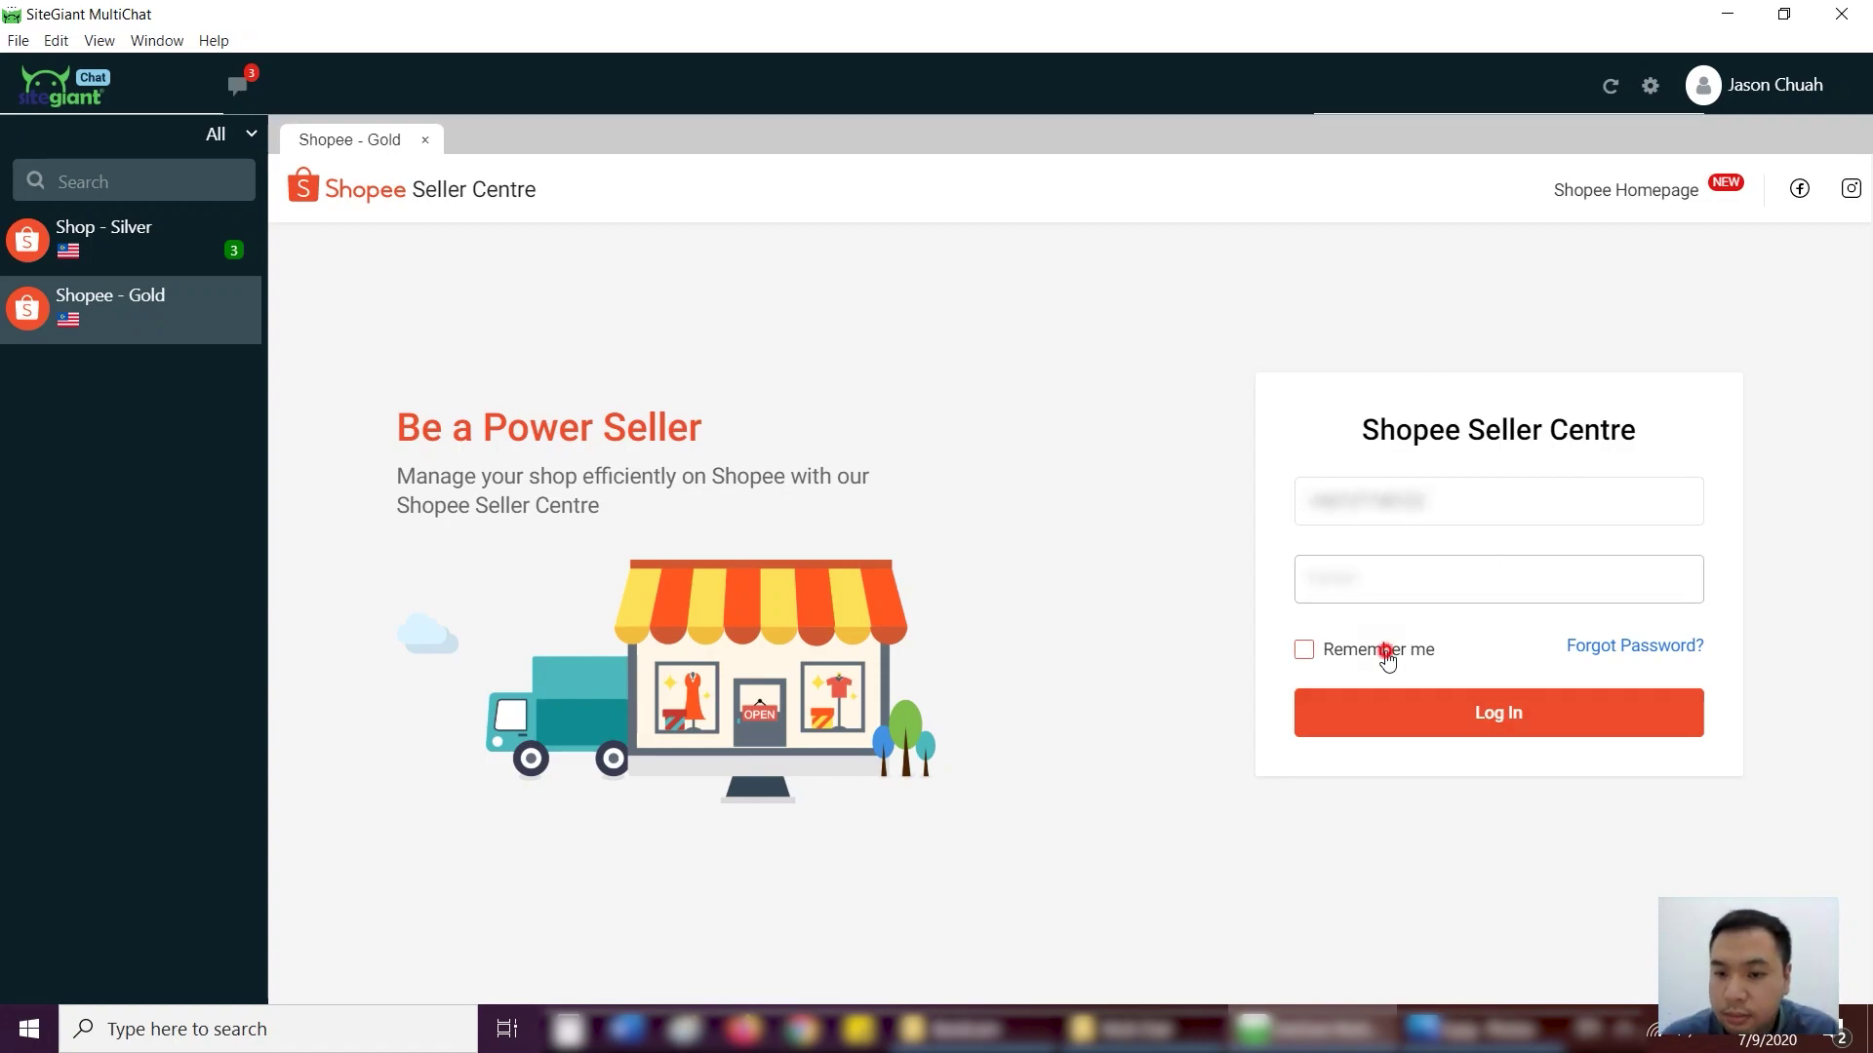
{"action": "left_click", "coordinate": [1381, 650]}
{"action": "left_click", "coordinate": [1454, 711]}
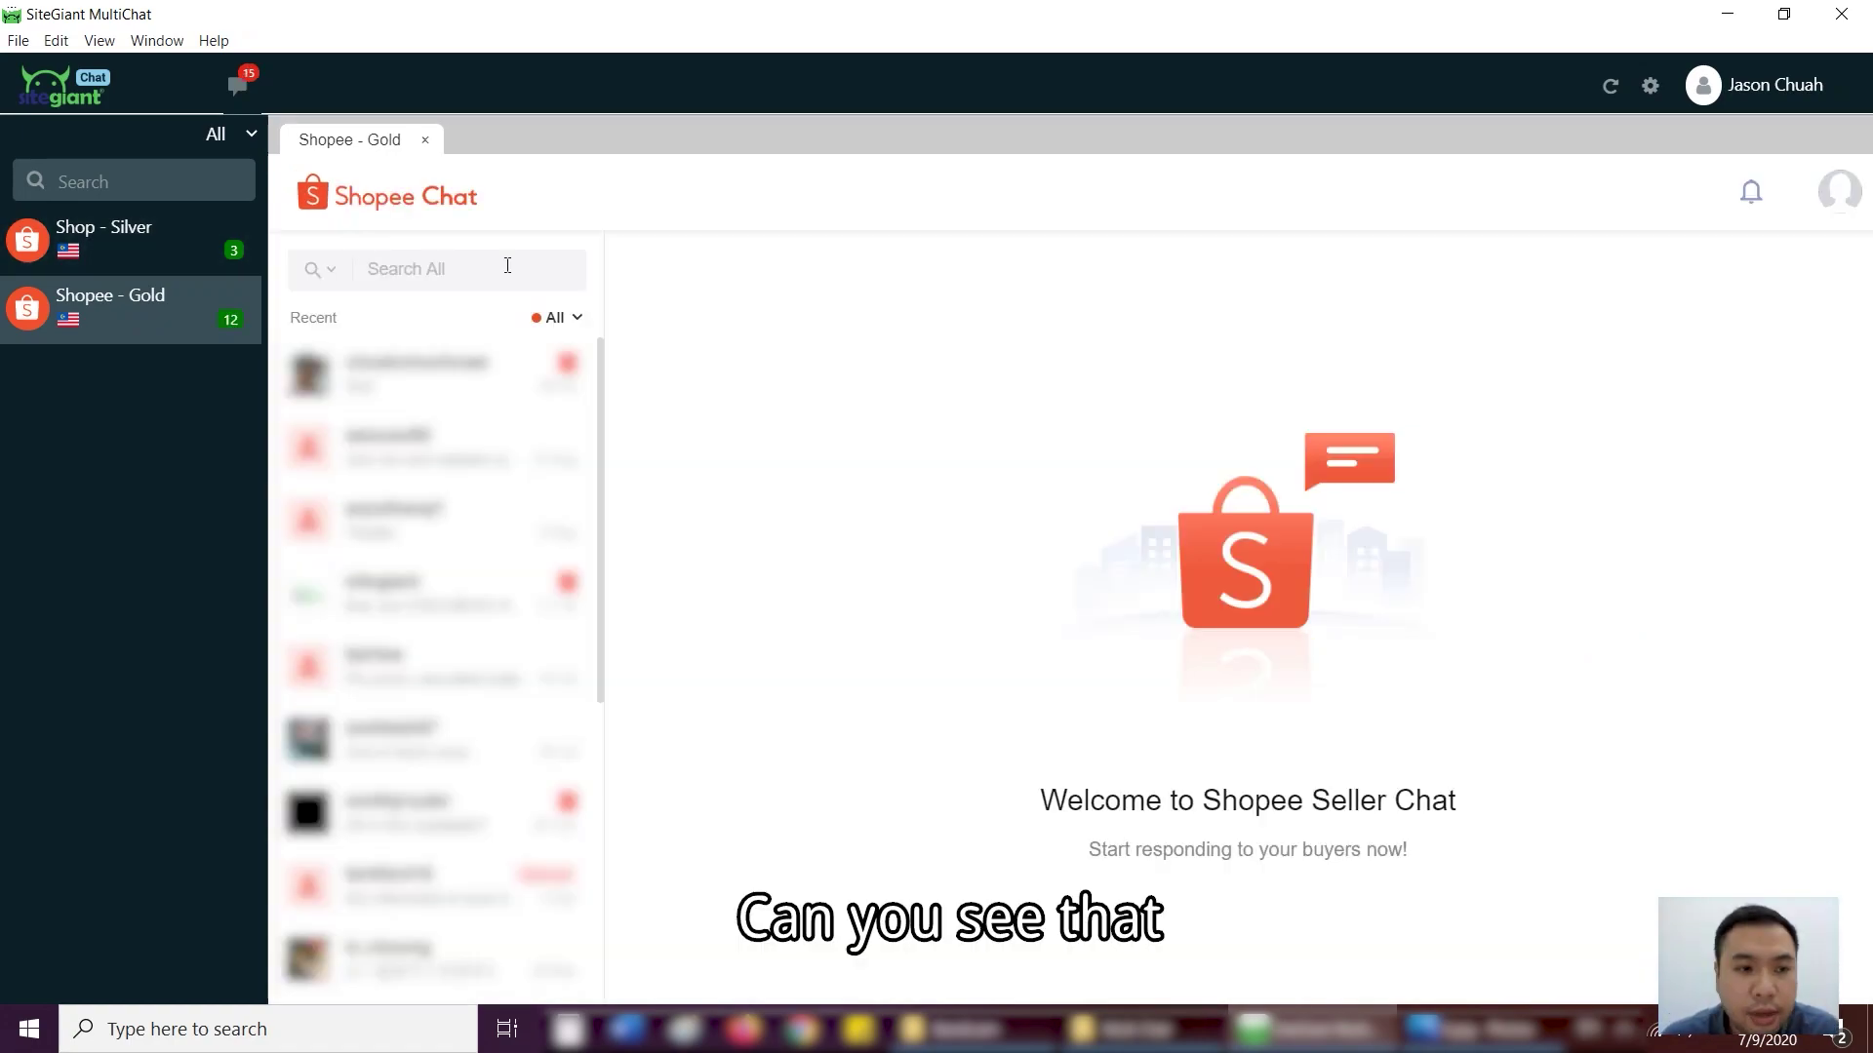
- Switch back and forth between Shop - Silver and Shopee - Gold, ending on Shopee - Gold
{"action": "left_click", "coordinate": [137, 259]}
{"action": "left_click", "coordinate": [113, 312]}
{"action": "left_click", "coordinate": [126, 250]}
{"action": "left_click", "coordinate": [132, 312]}
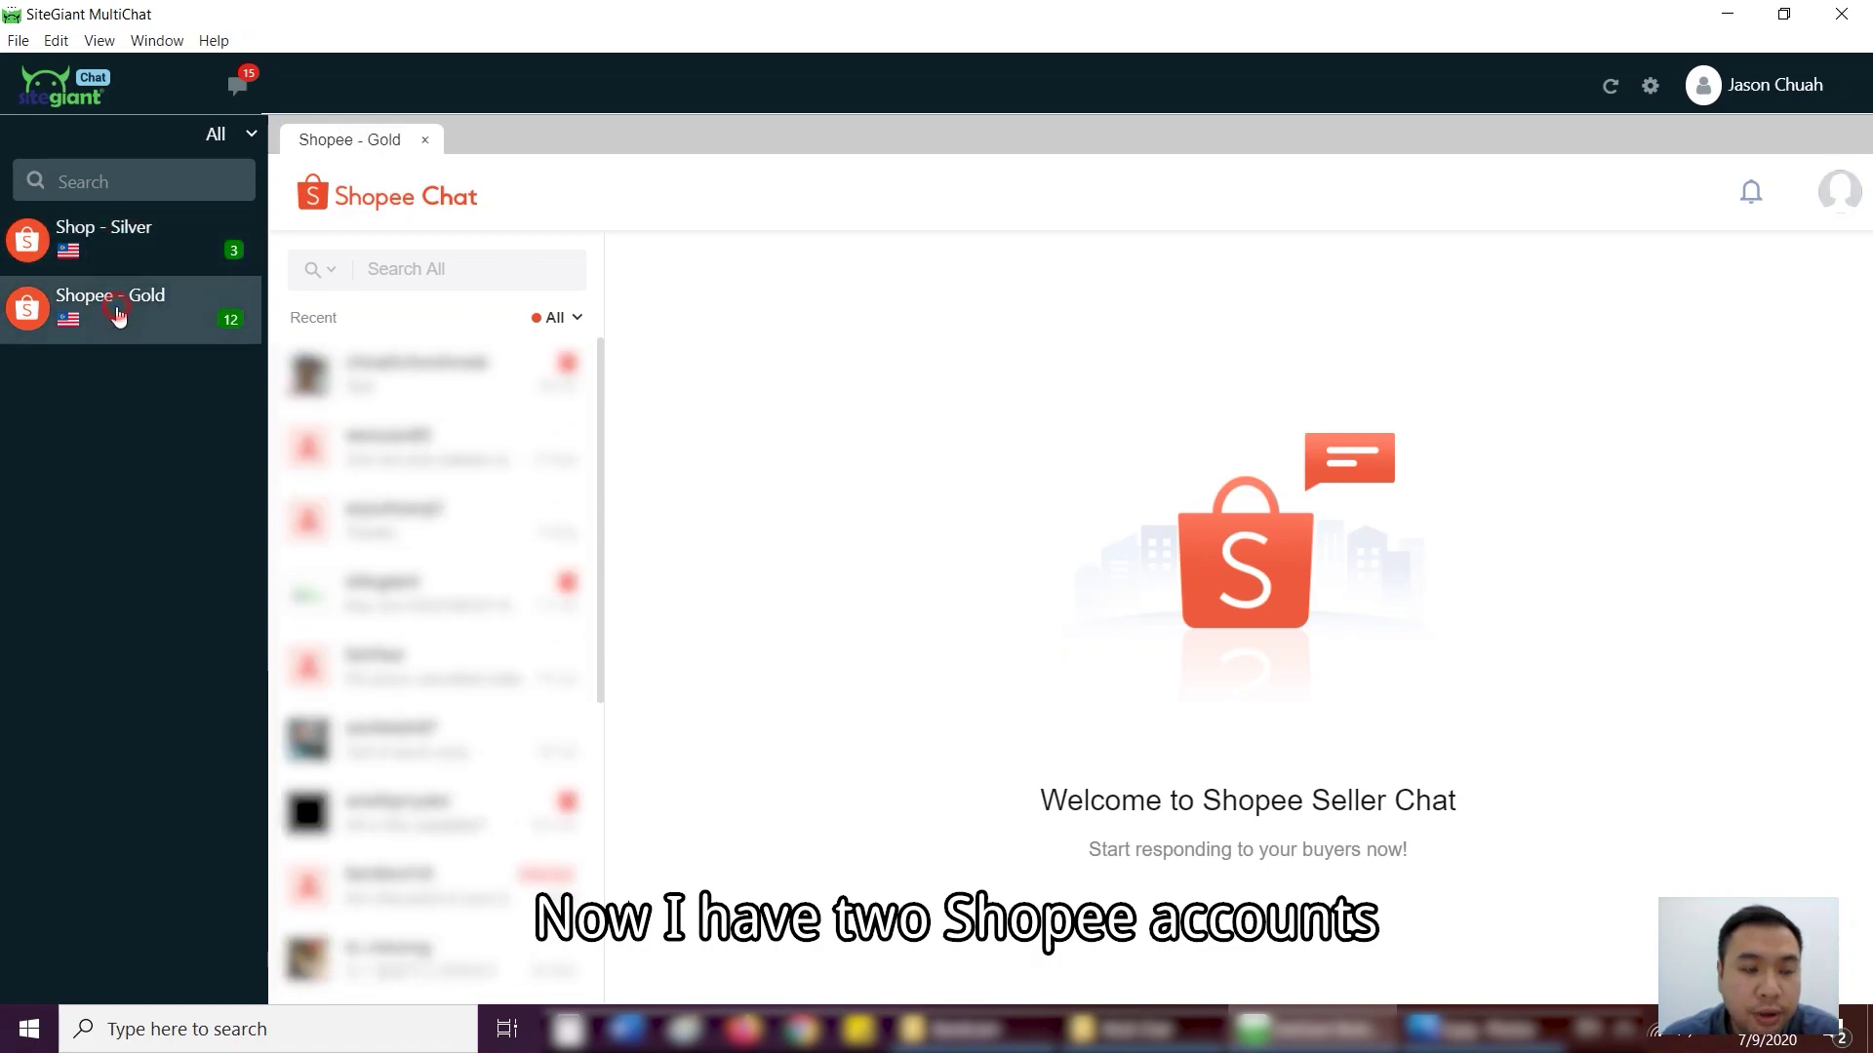
{"action": "left_click", "coordinate": [134, 255]}
{"action": "left_click", "coordinate": [129, 313]}
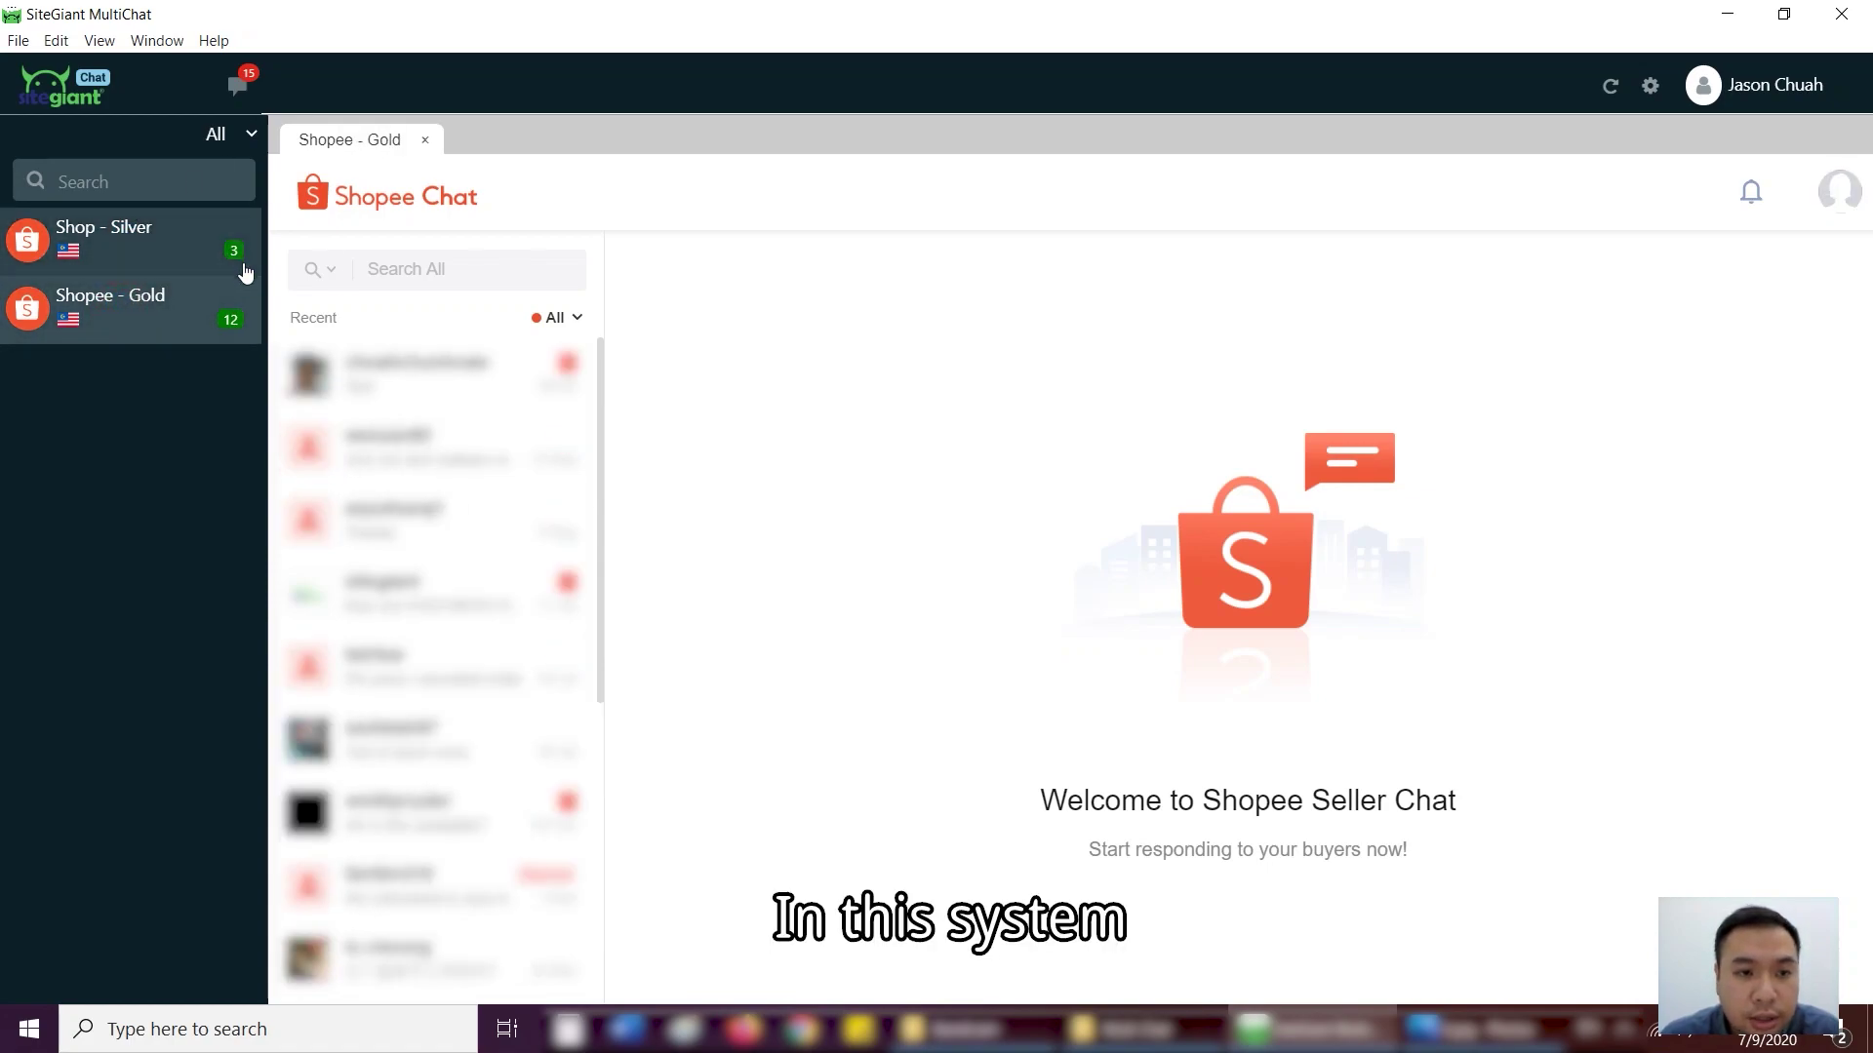
{"action": "left_click", "coordinate": [154, 246]}
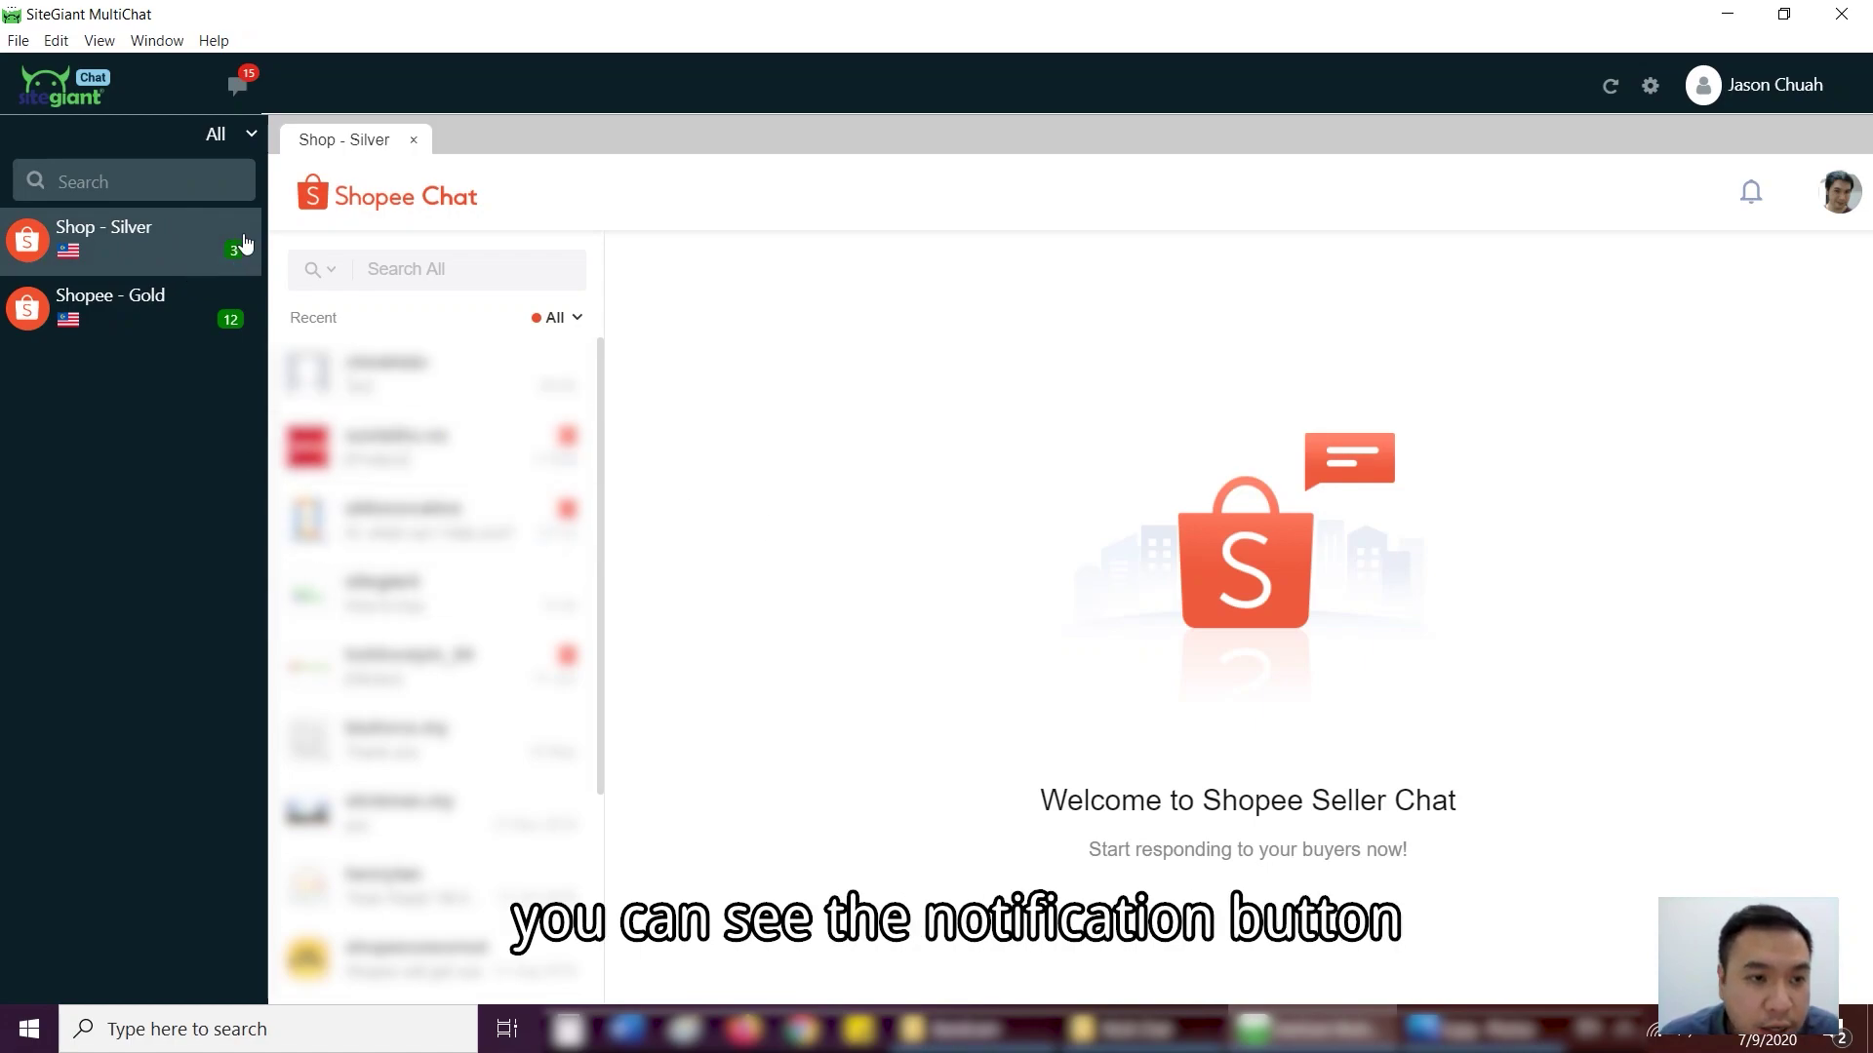
{"action": "left_click", "coordinate": [234, 322]}
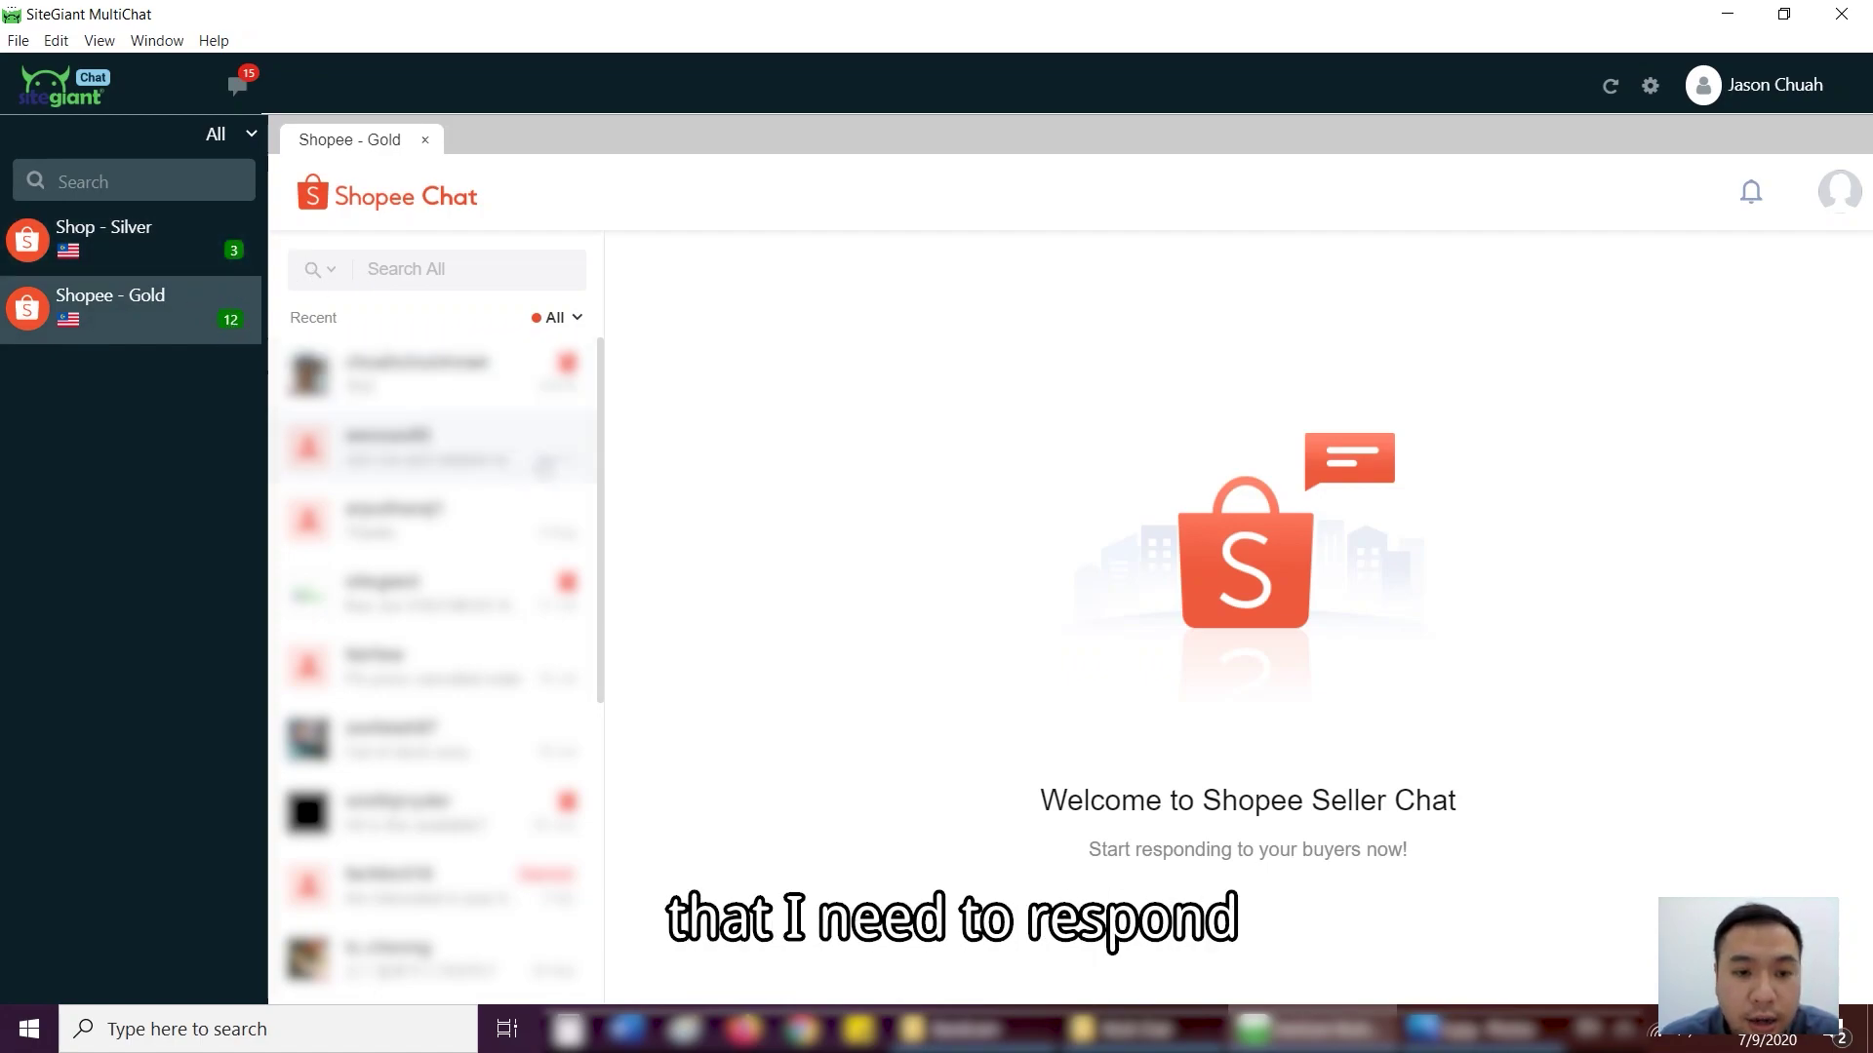
- Add a Lazada channel named 'Lazada - Silver' with country Malaysia and save it in Shop management
{"action": "left_click", "coordinate": [1649, 87]}
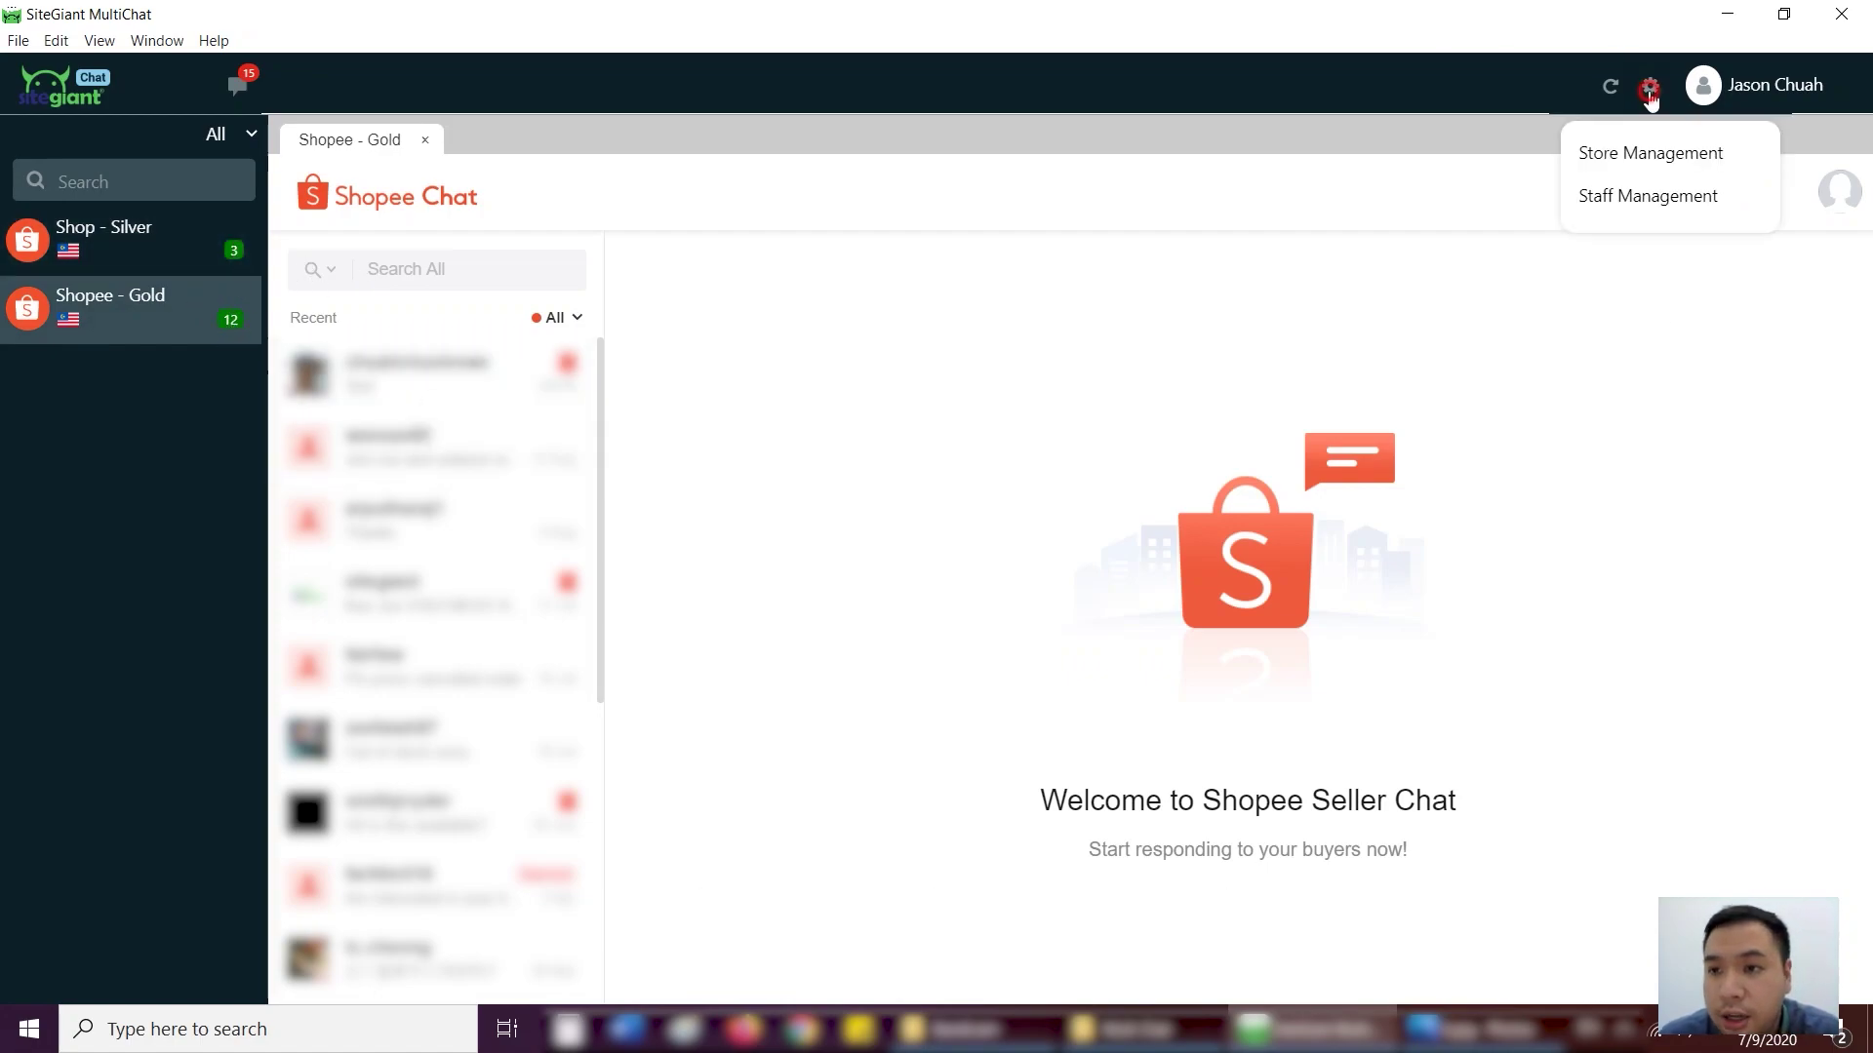
{"action": "left_click", "coordinate": [1627, 158]}
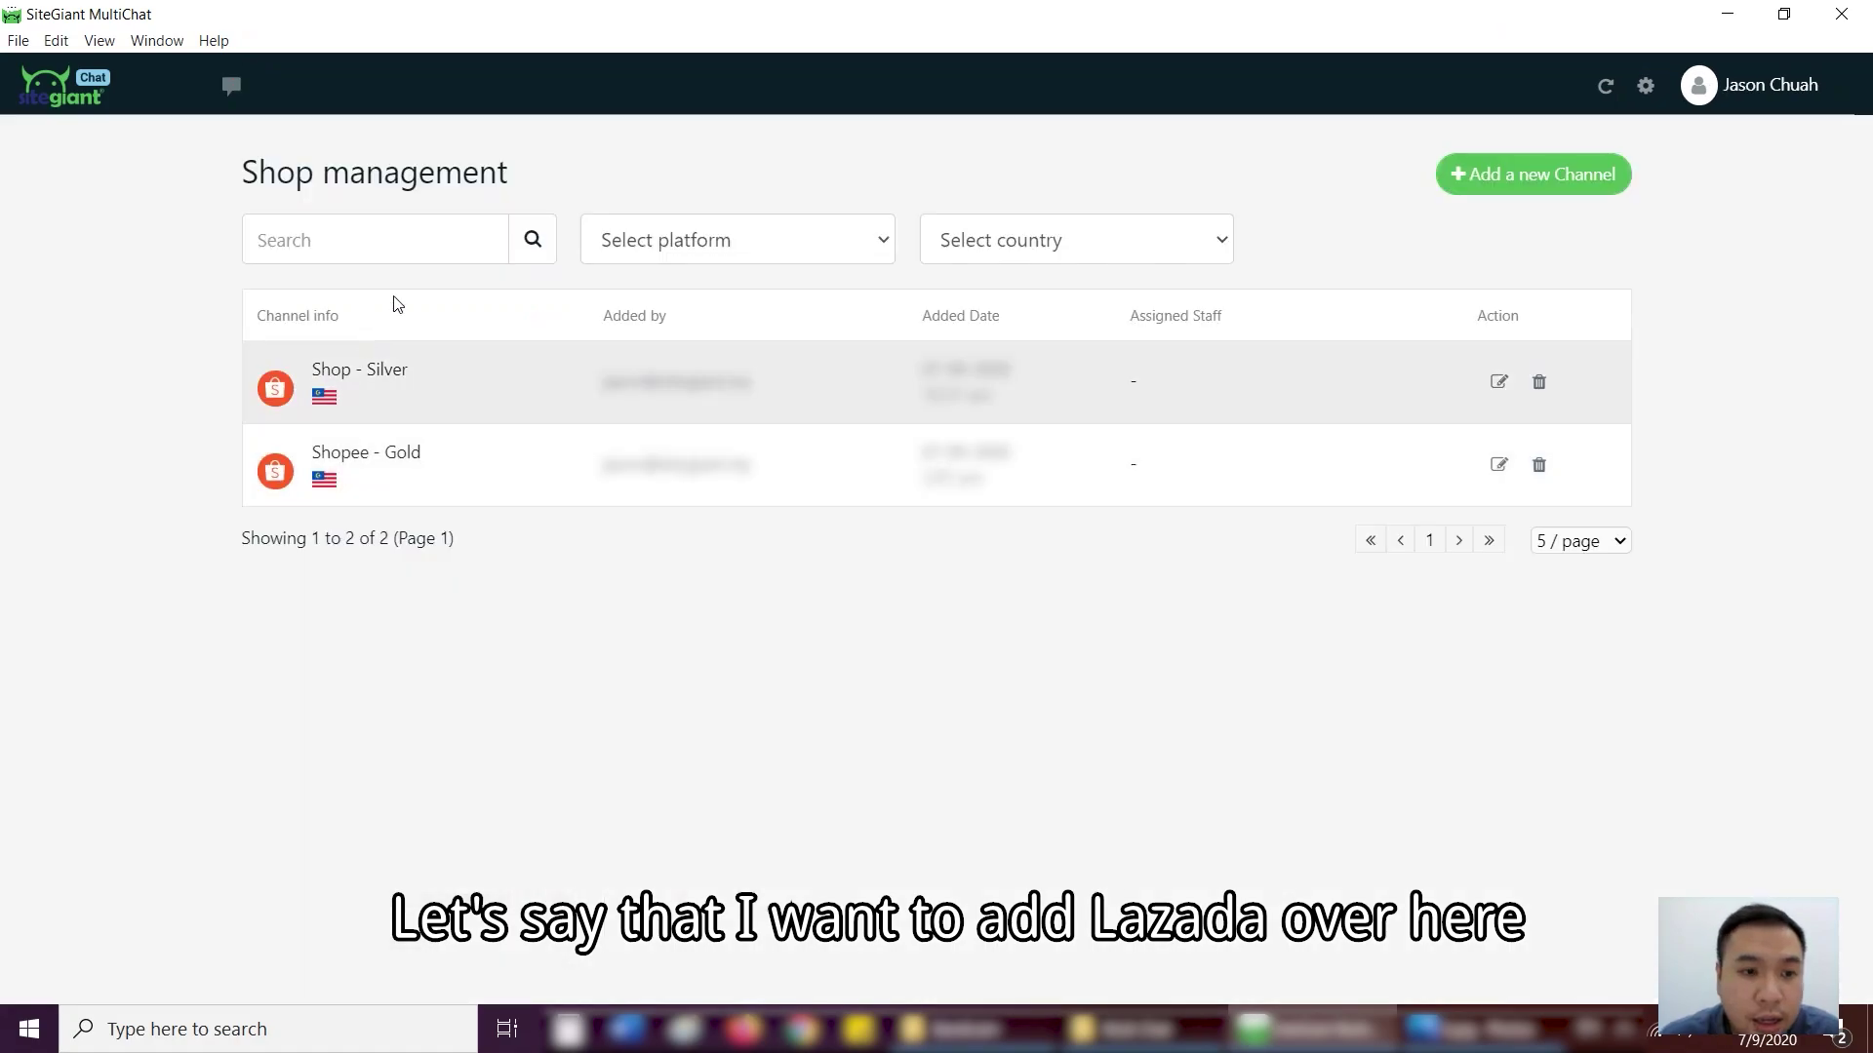
{"action": "left_click", "coordinate": [1526, 172]}
{"action": "left_click", "coordinate": [774, 579]}
{"action": "type", "text": "Lazada - Silver"}
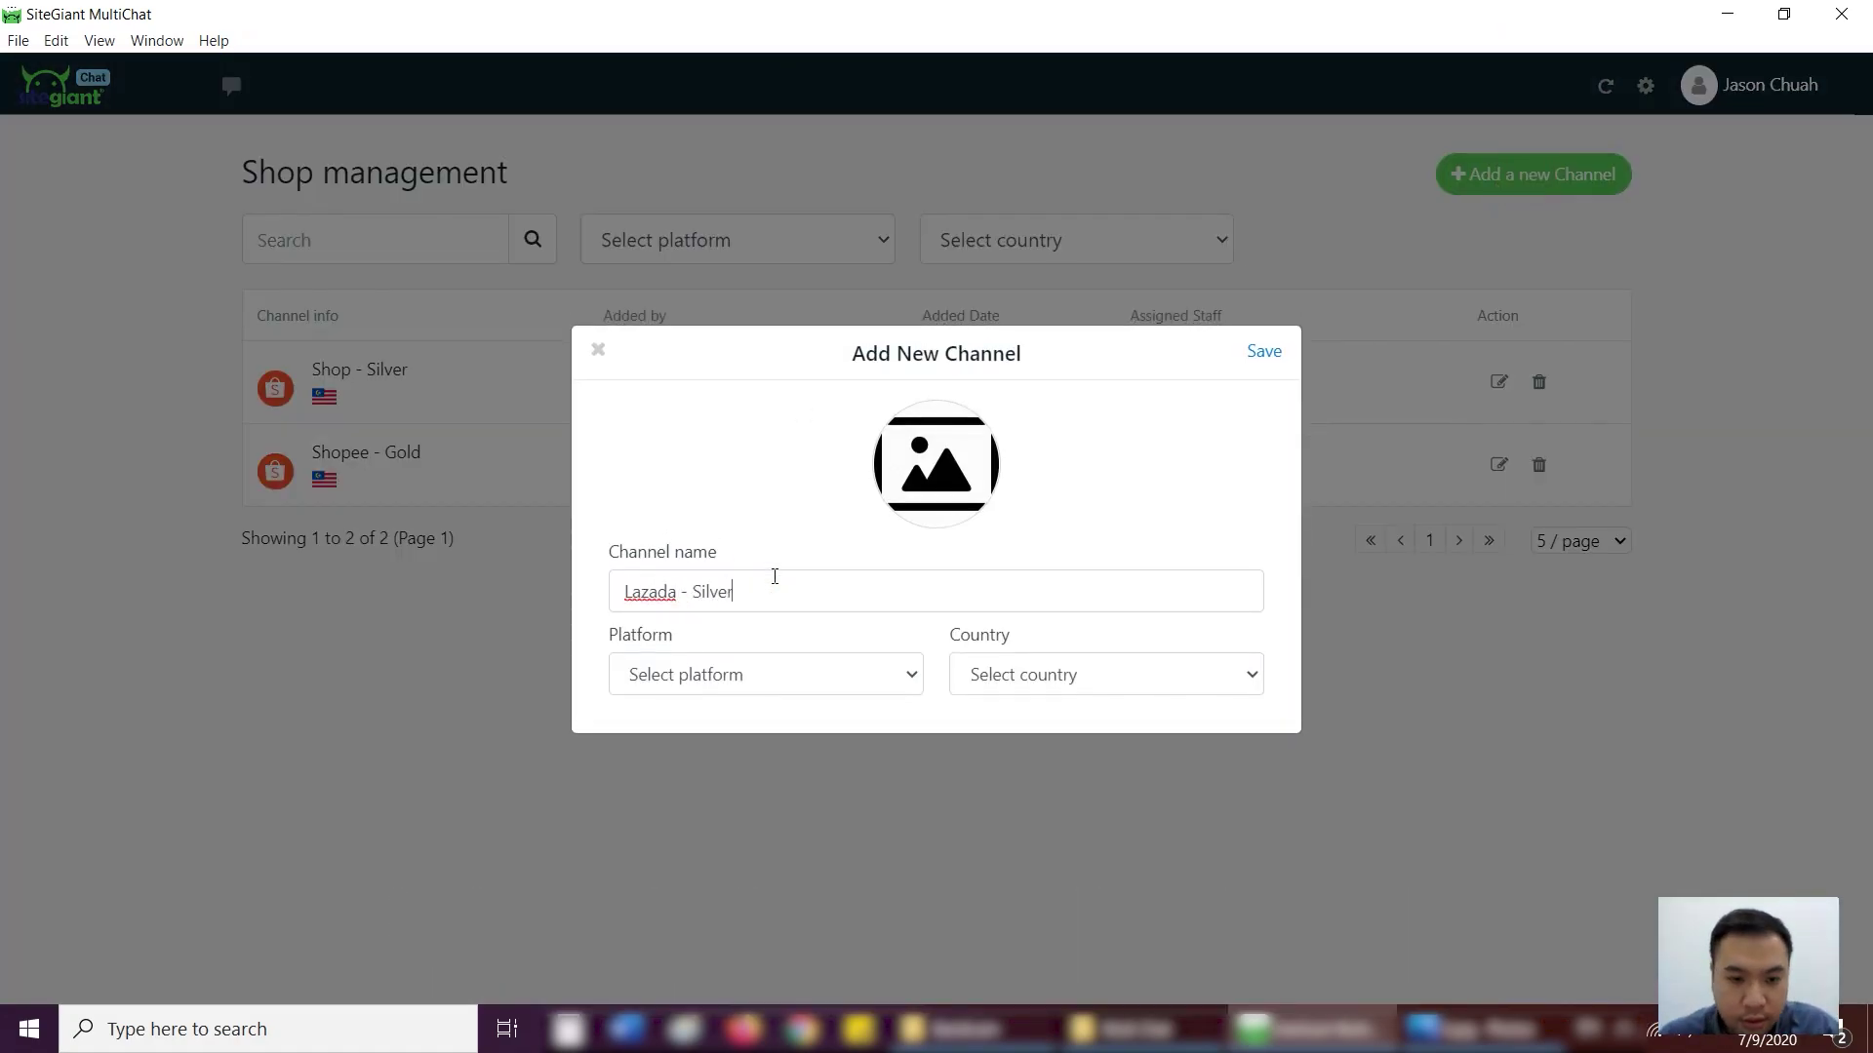
{"action": "left_click", "coordinate": [765, 675]}
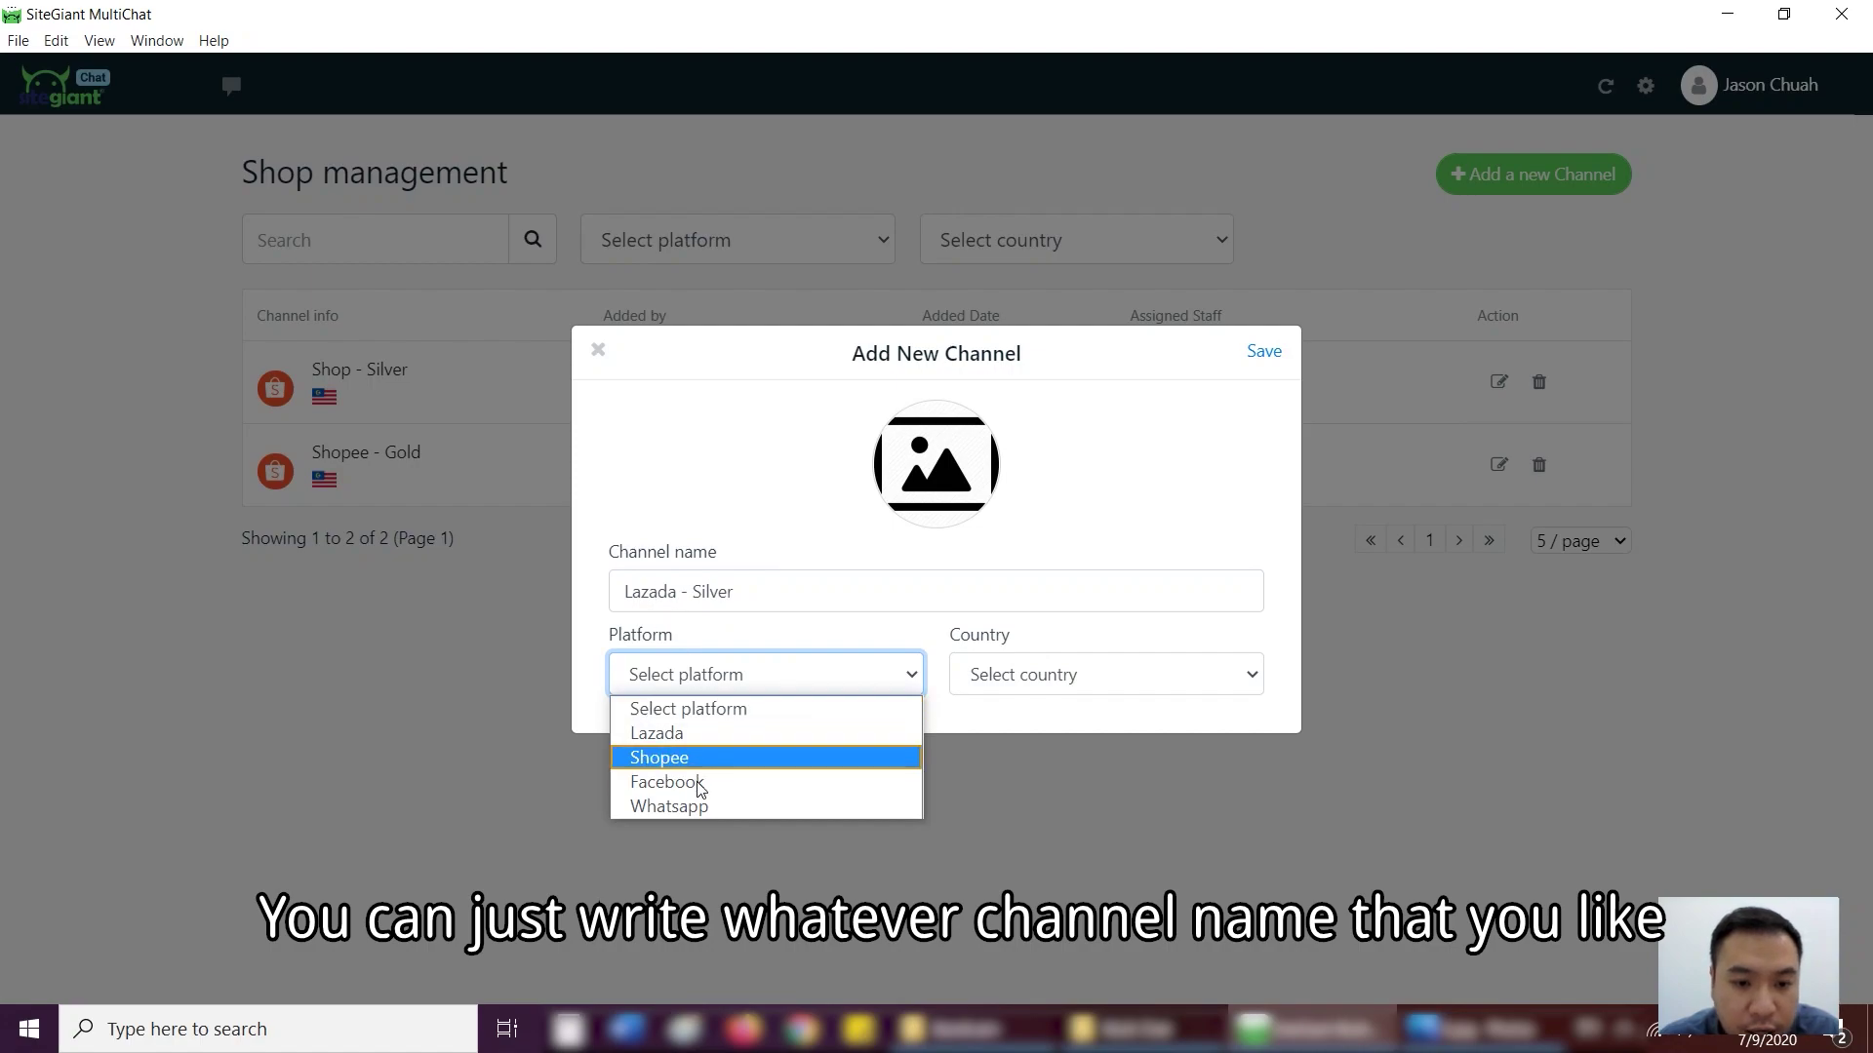
{"action": "left_click", "coordinate": [656, 733]}
{"action": "left_click", "coordinate": [1003, 675]}
{"action": "left_click", "coordinate": [1005, 734]}
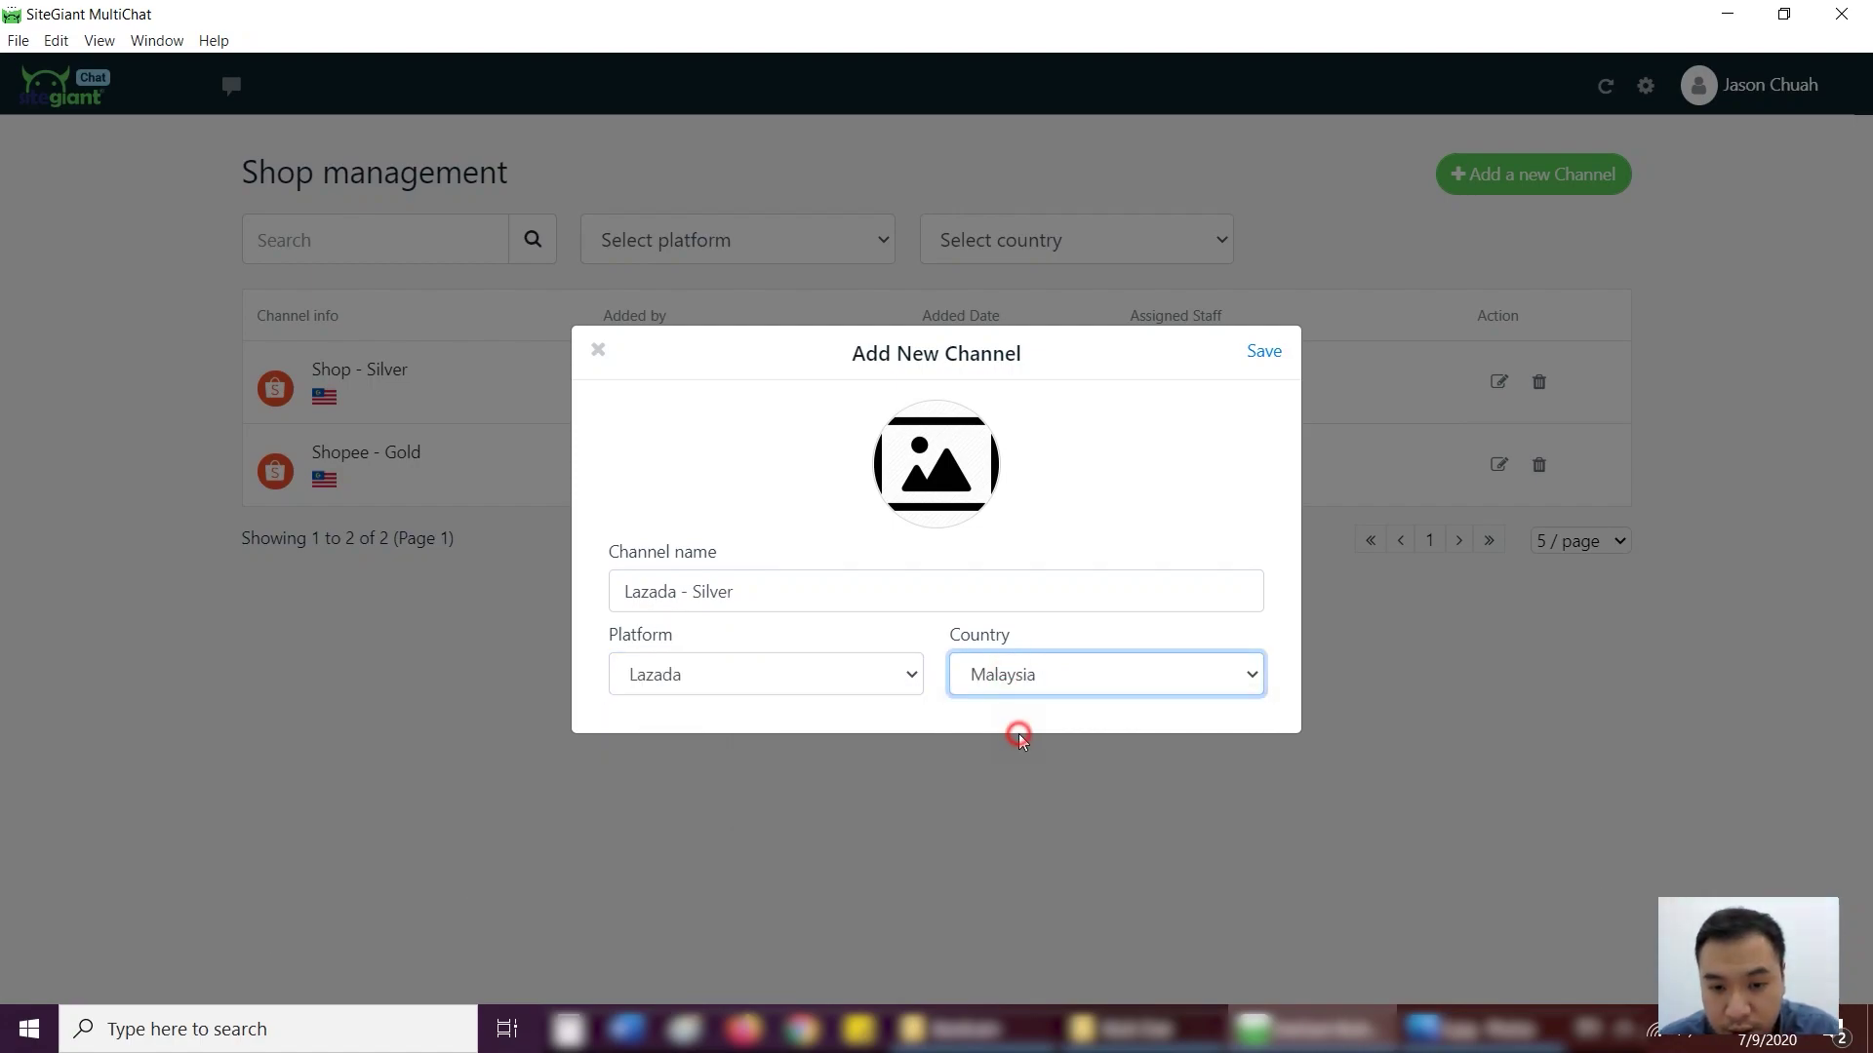
{"action": "left_click", "coordinate": [1262, 351]}
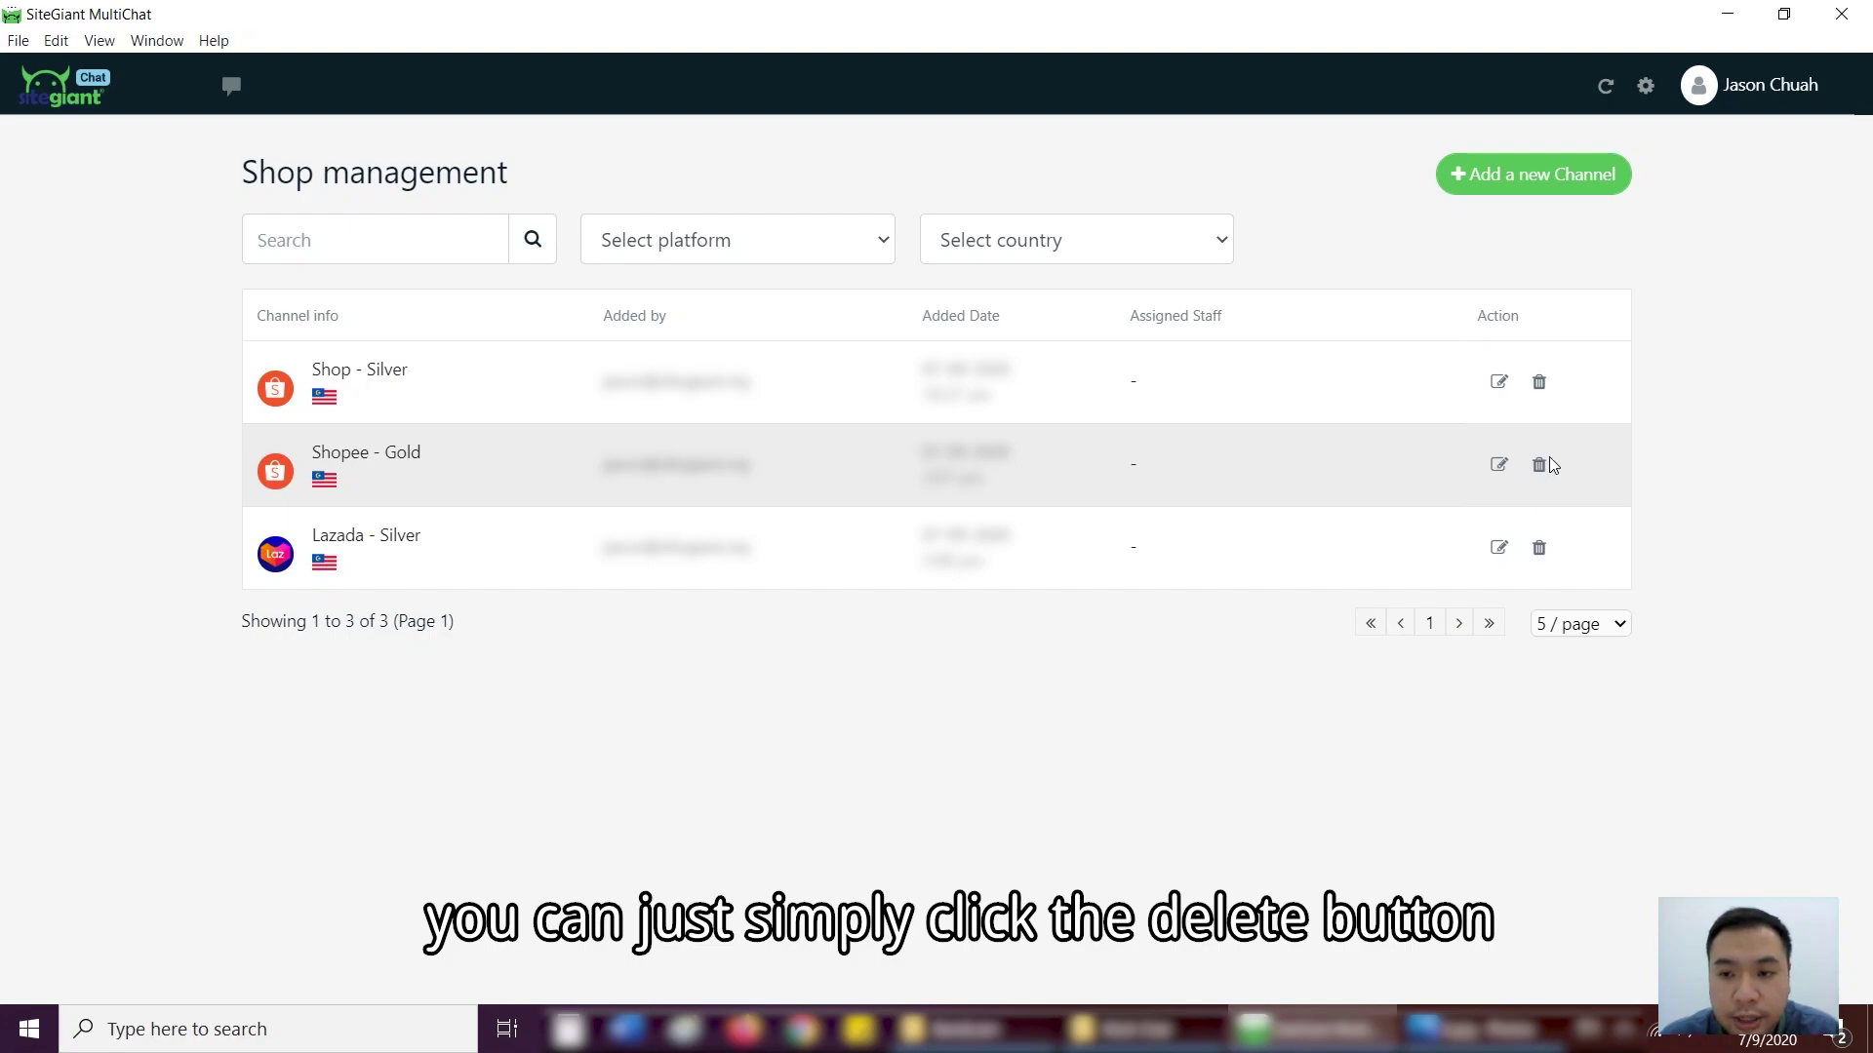
- Open the Lazada - Silver channel and enter the account email and password
{"action": "left_click", "coordinate": [54, 91]}
{"action": "left_click", "coordinate": [113, 388]}
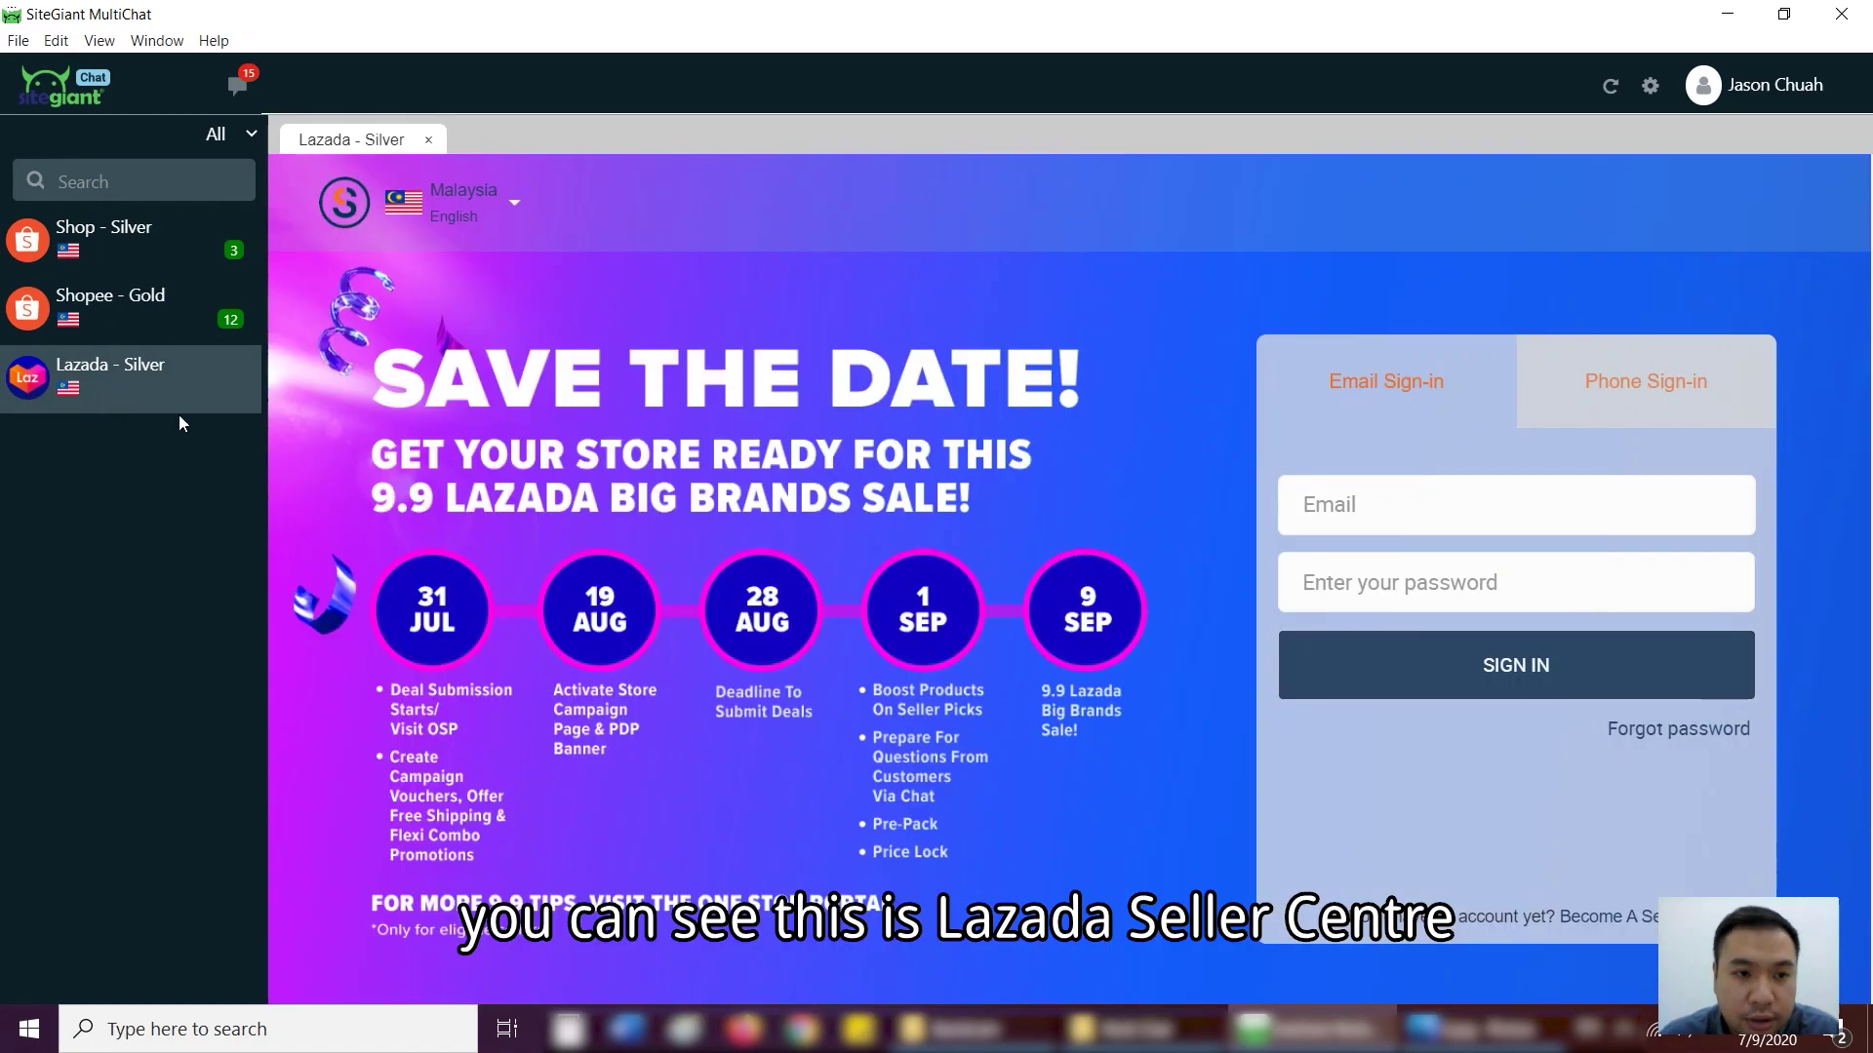
{"action": "left_click", "coordinate": [1430, 503]}
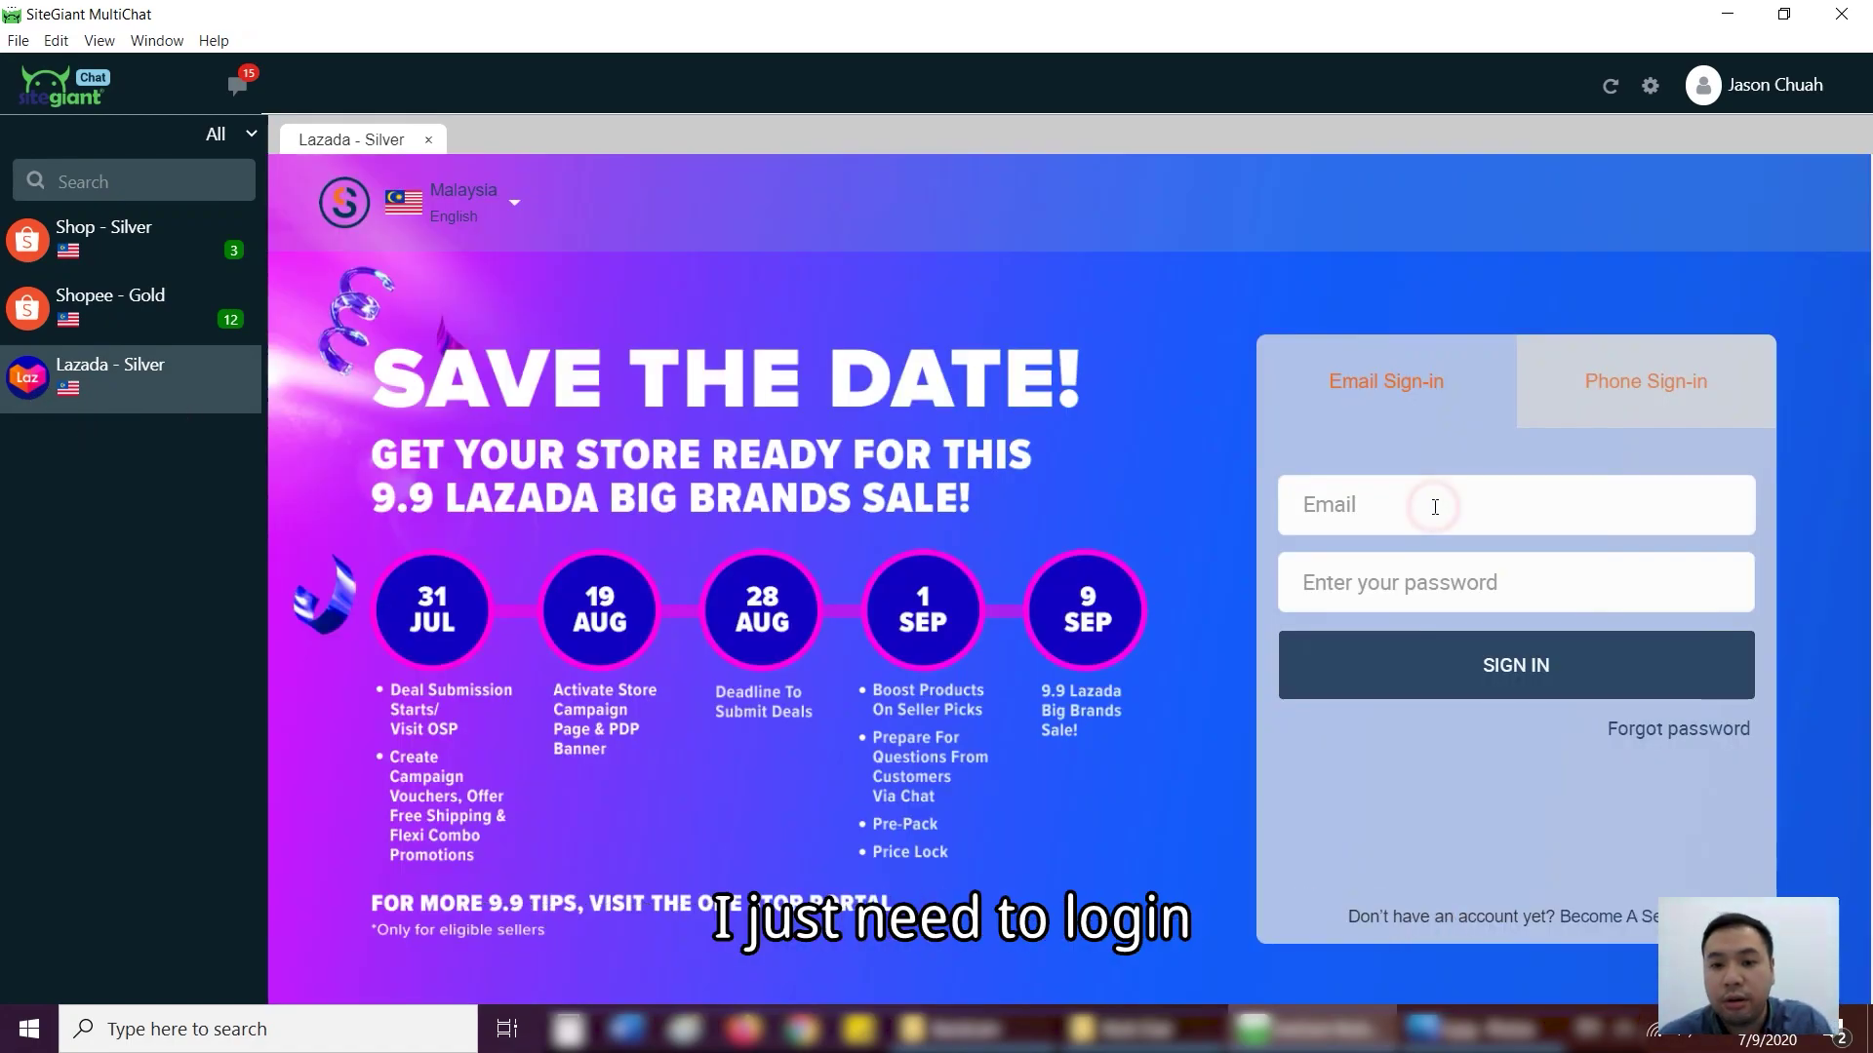
{"action": "key", "text": "Tab"}
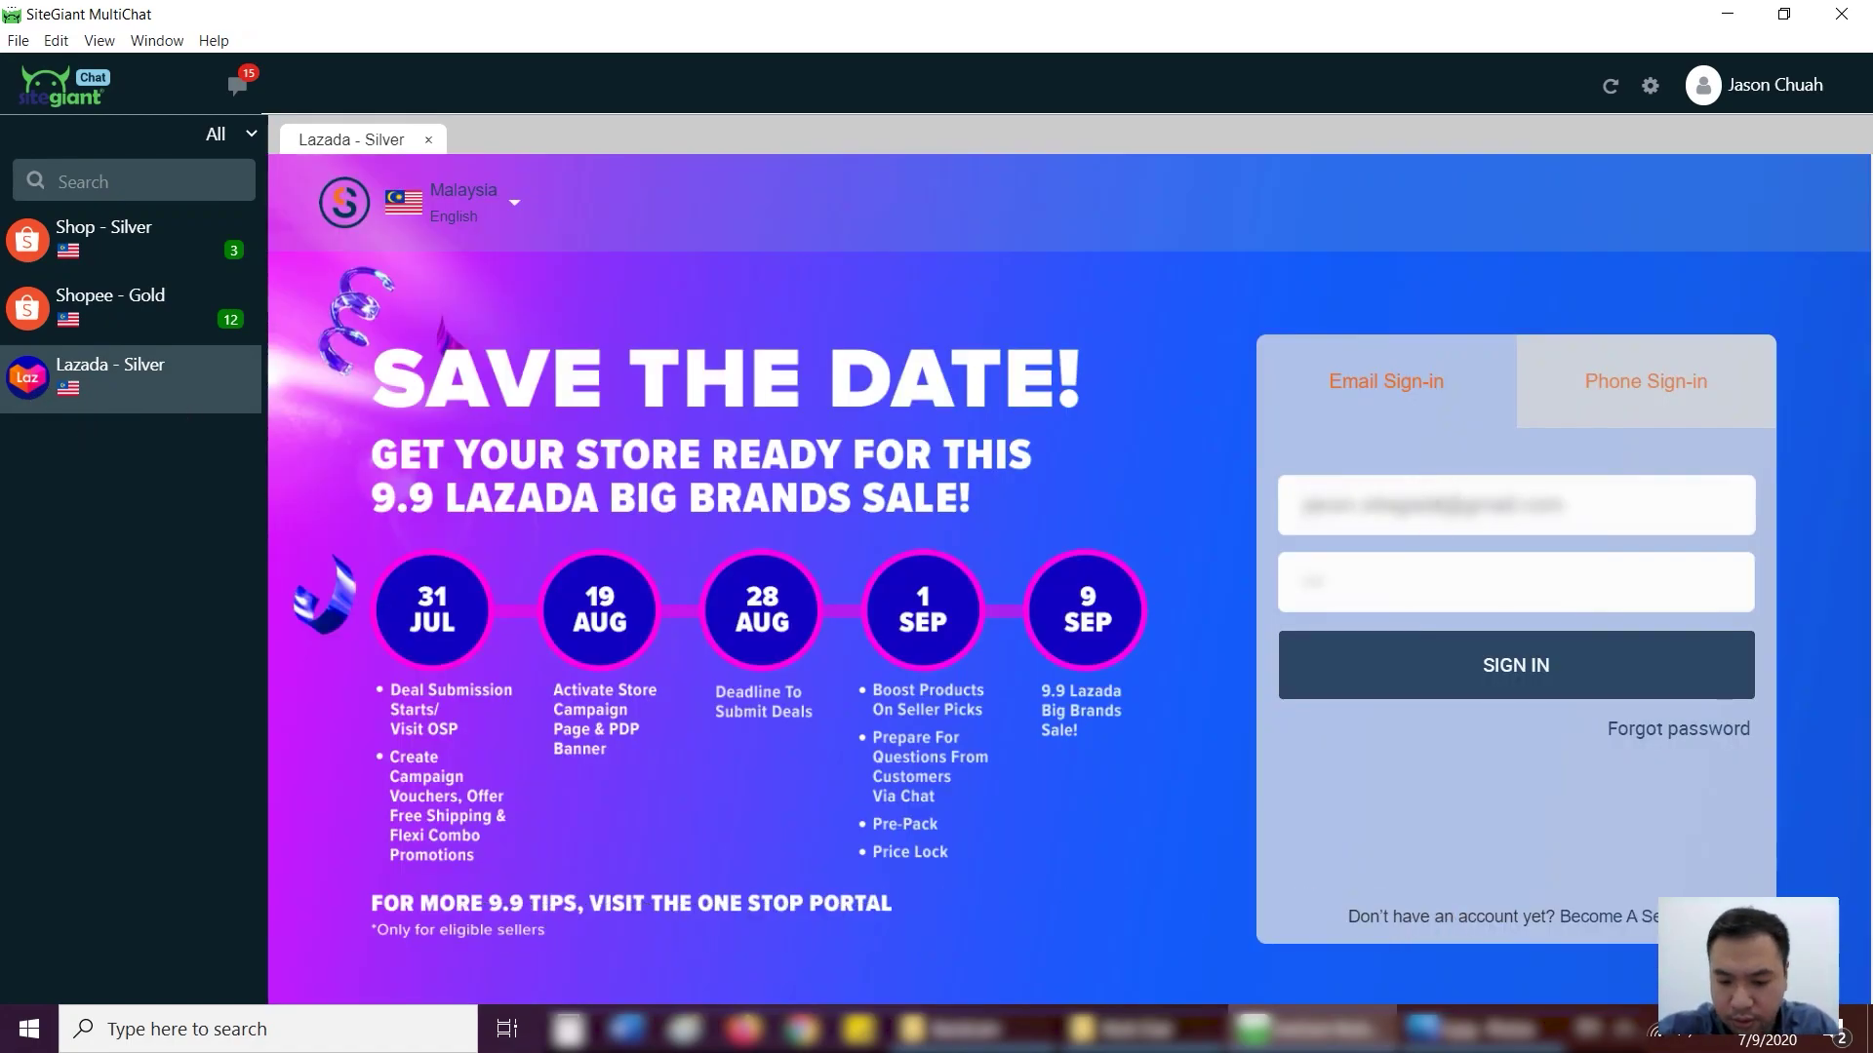
{"action": "type", "text": "password"}
- Sign in to Lazada Seller Center, view the customer's conversation, then return to Shopee - Gold
{"action": "left_click", "coordinate": [1559, 665]}
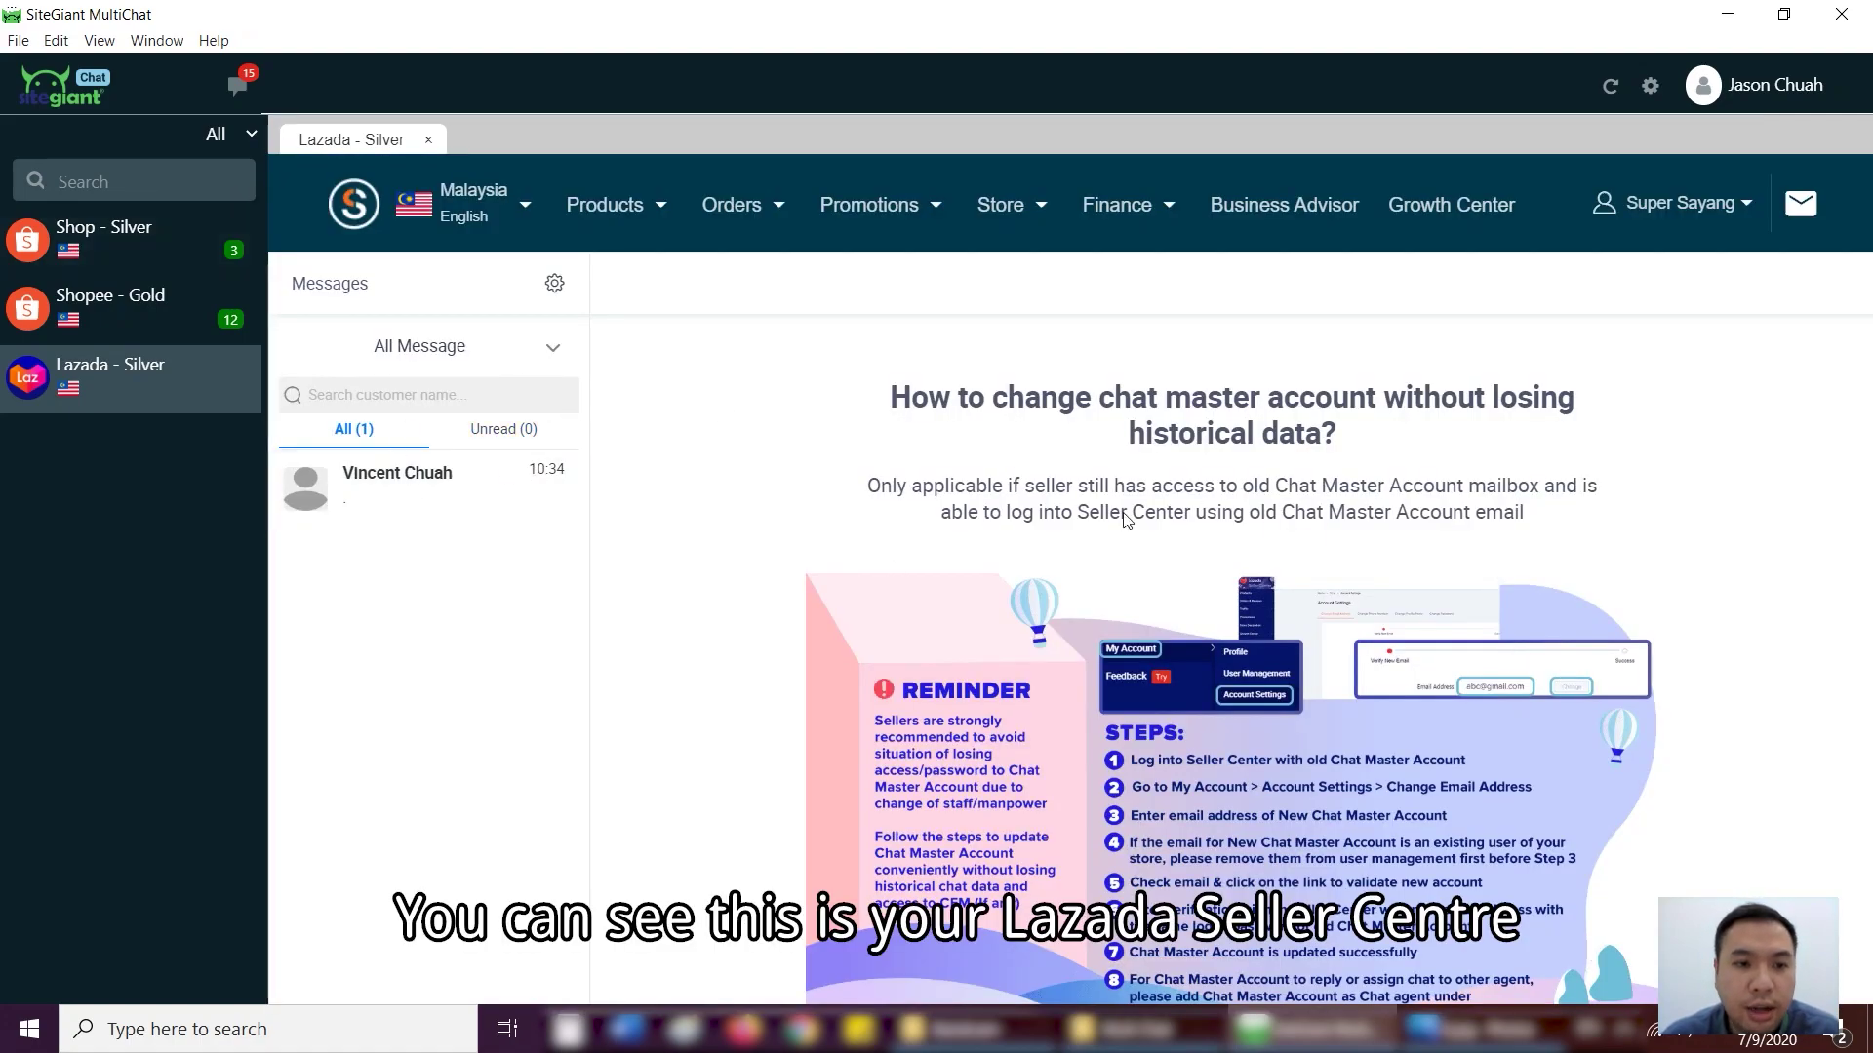
{"action": "left_click", "coordinate": [493, 503]}
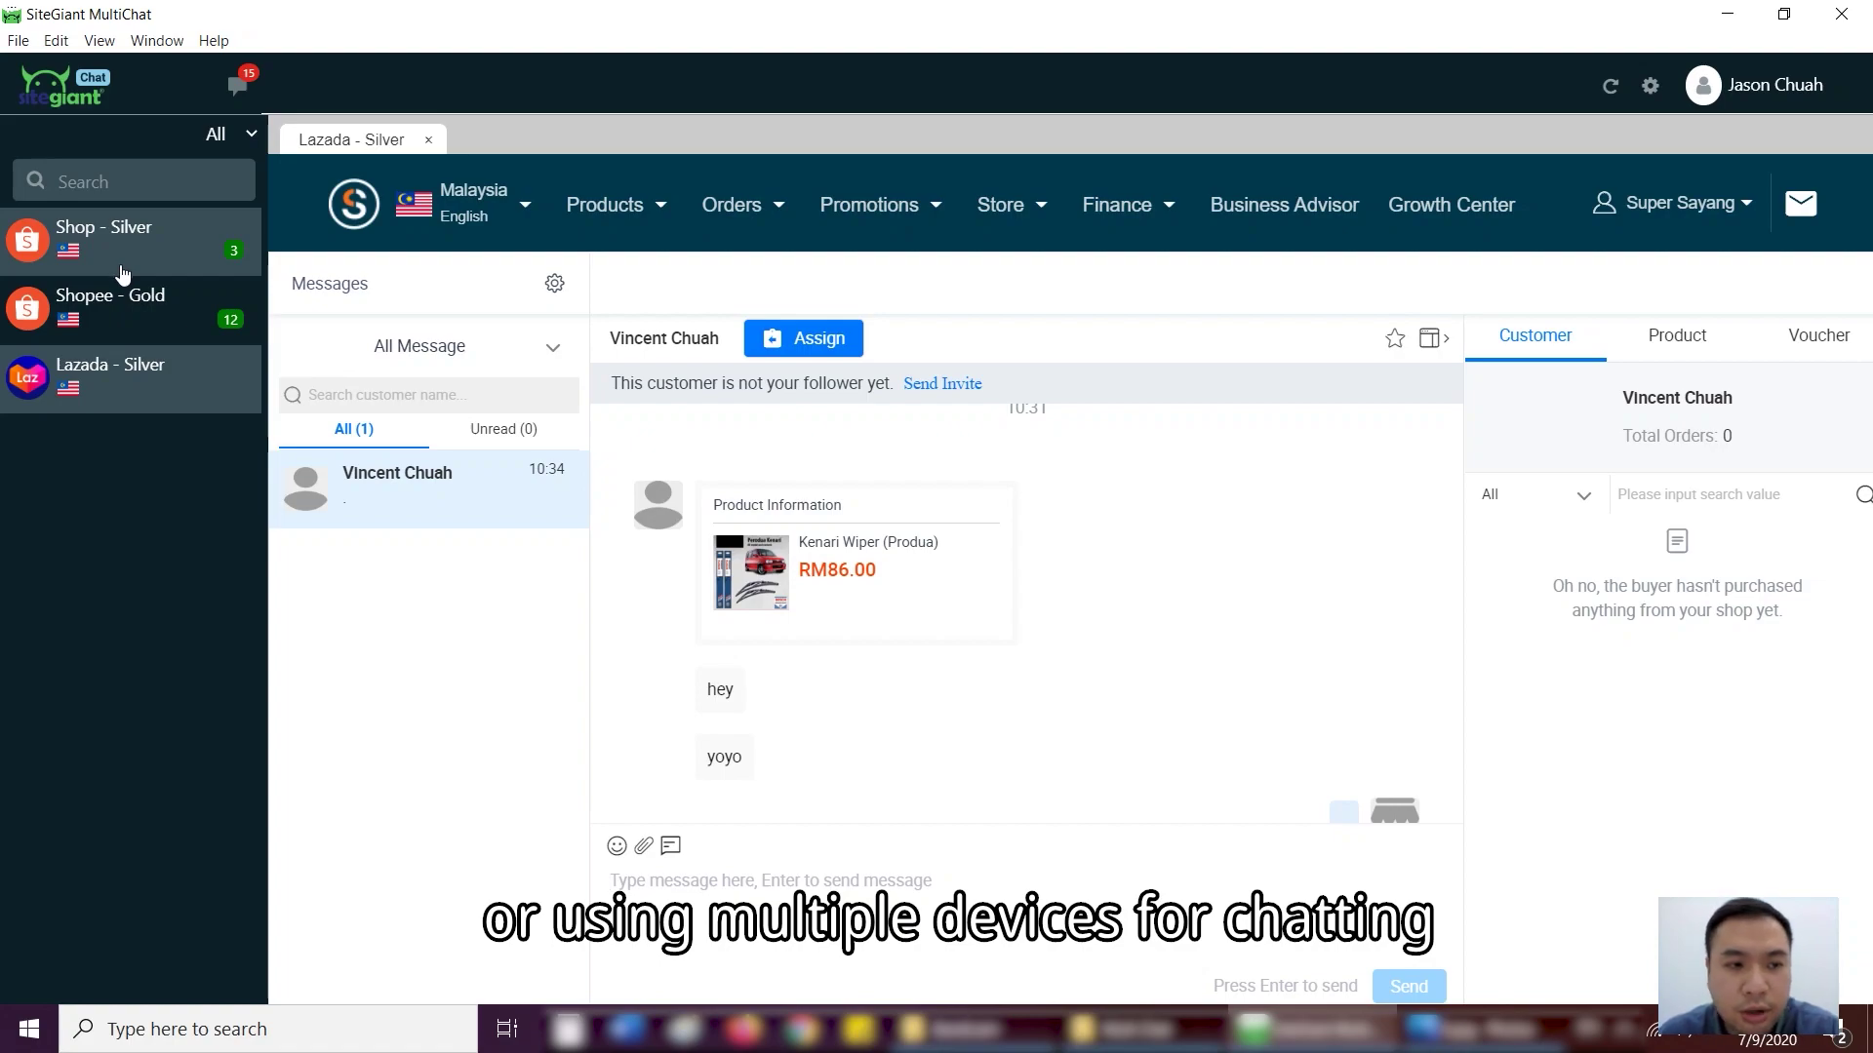
{"action": "left_click", "coordinate": [147, 307]}
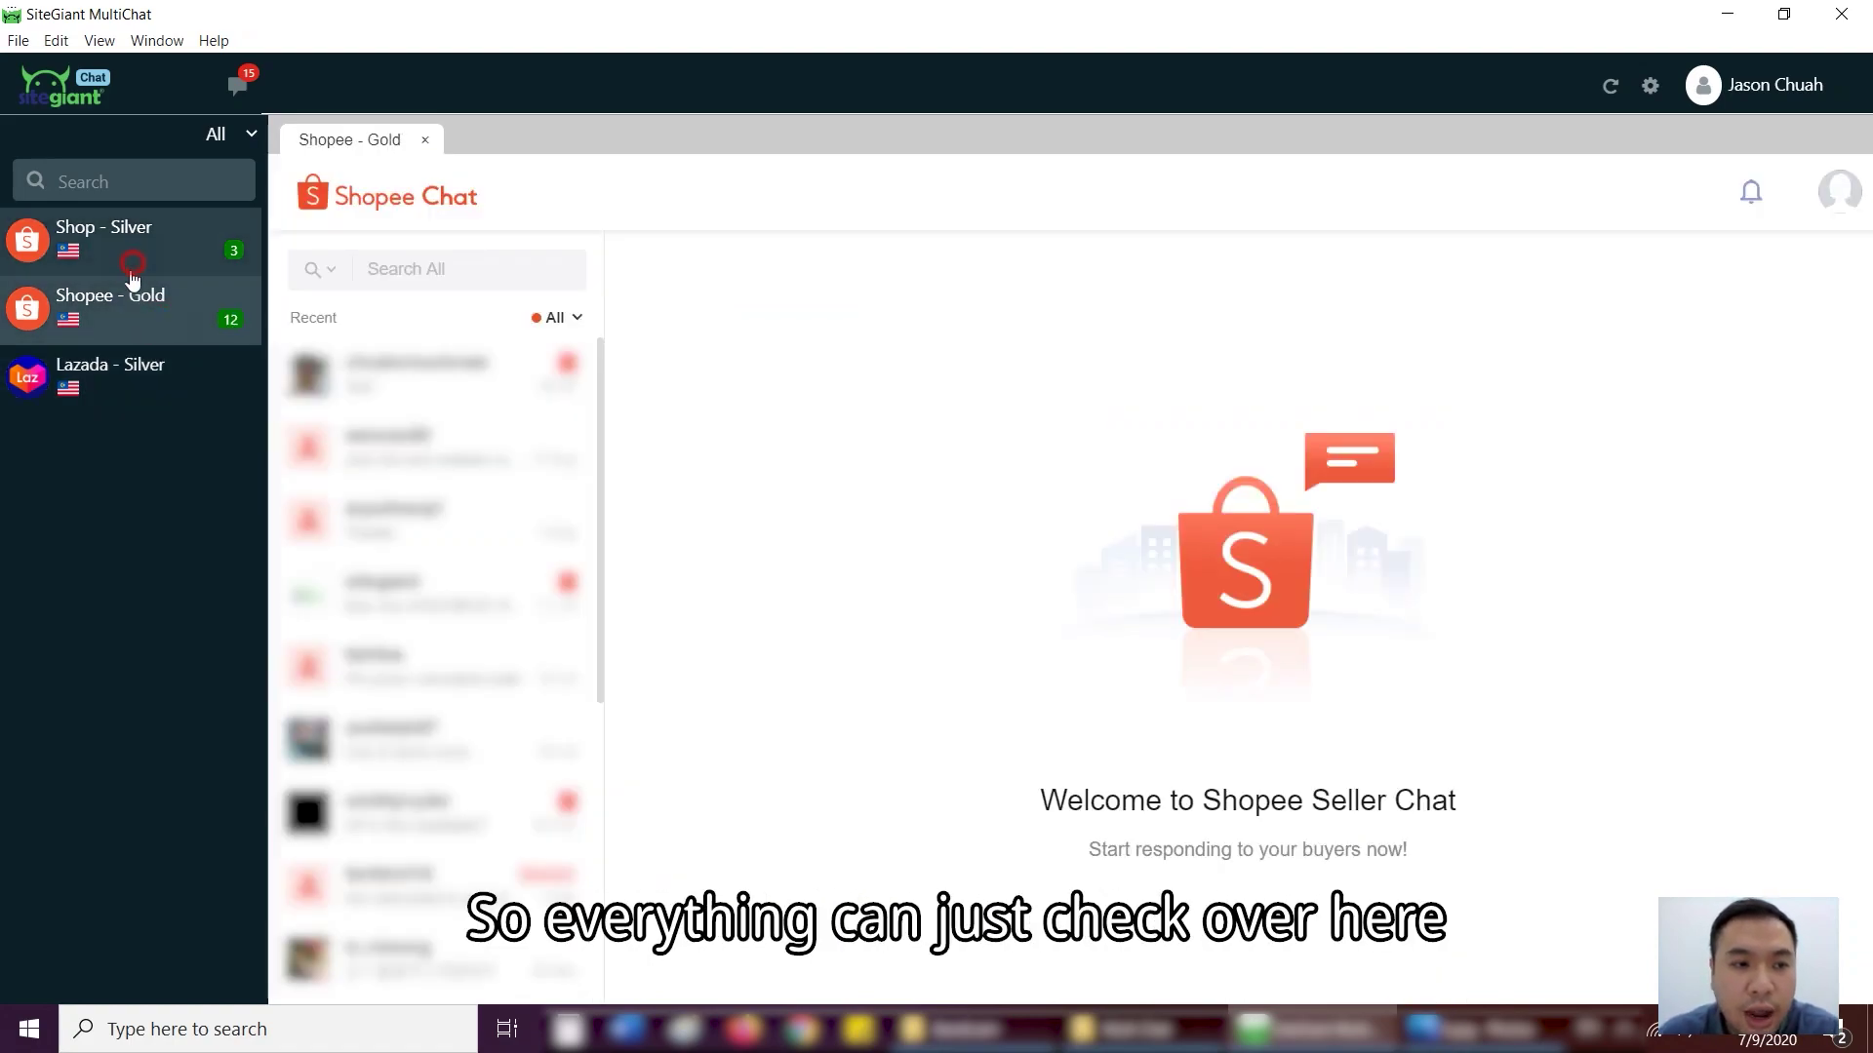
- In Staff Management, start a new staff member for Shop - Silver and Lazada - Silver, then discard it
{"action": "left_click", "coordinate": [1654, 88]}
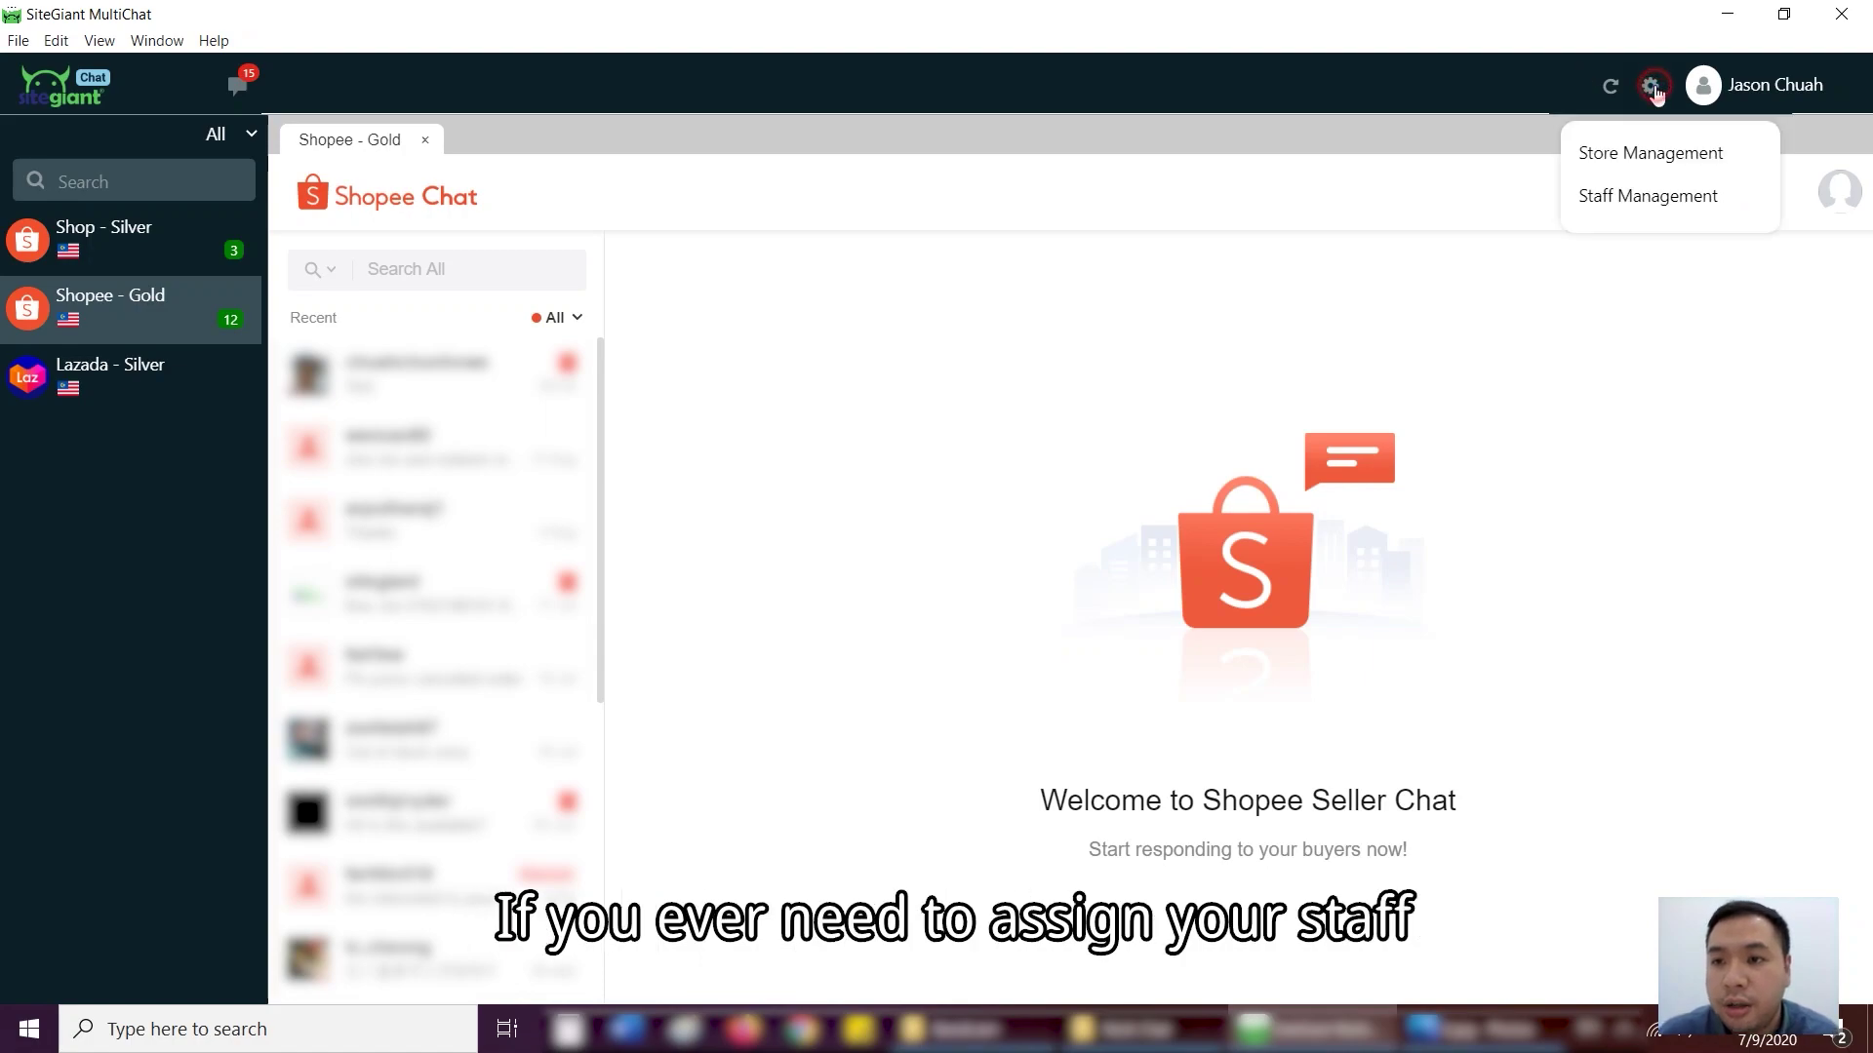
{"action": "left_click", "coordinate": [1652, 192]}
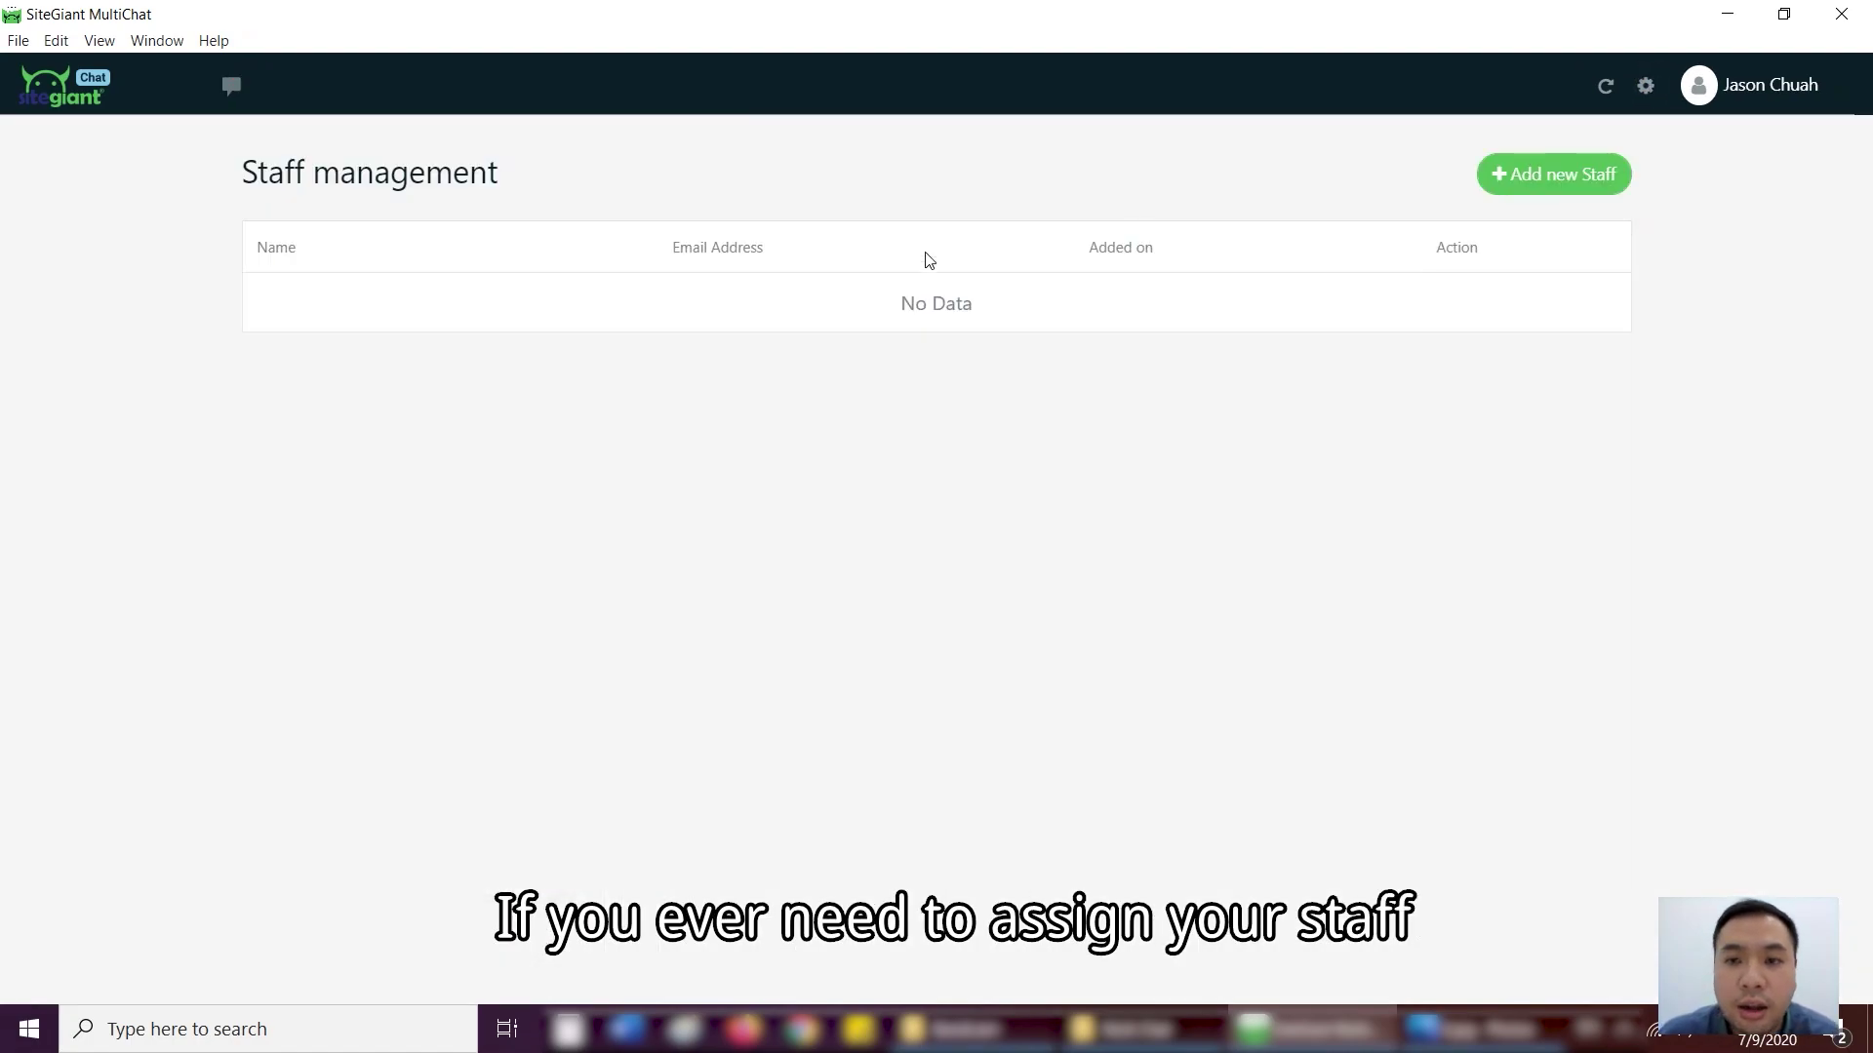
{"action": "left_click", "coordinate": [1524, 181]}
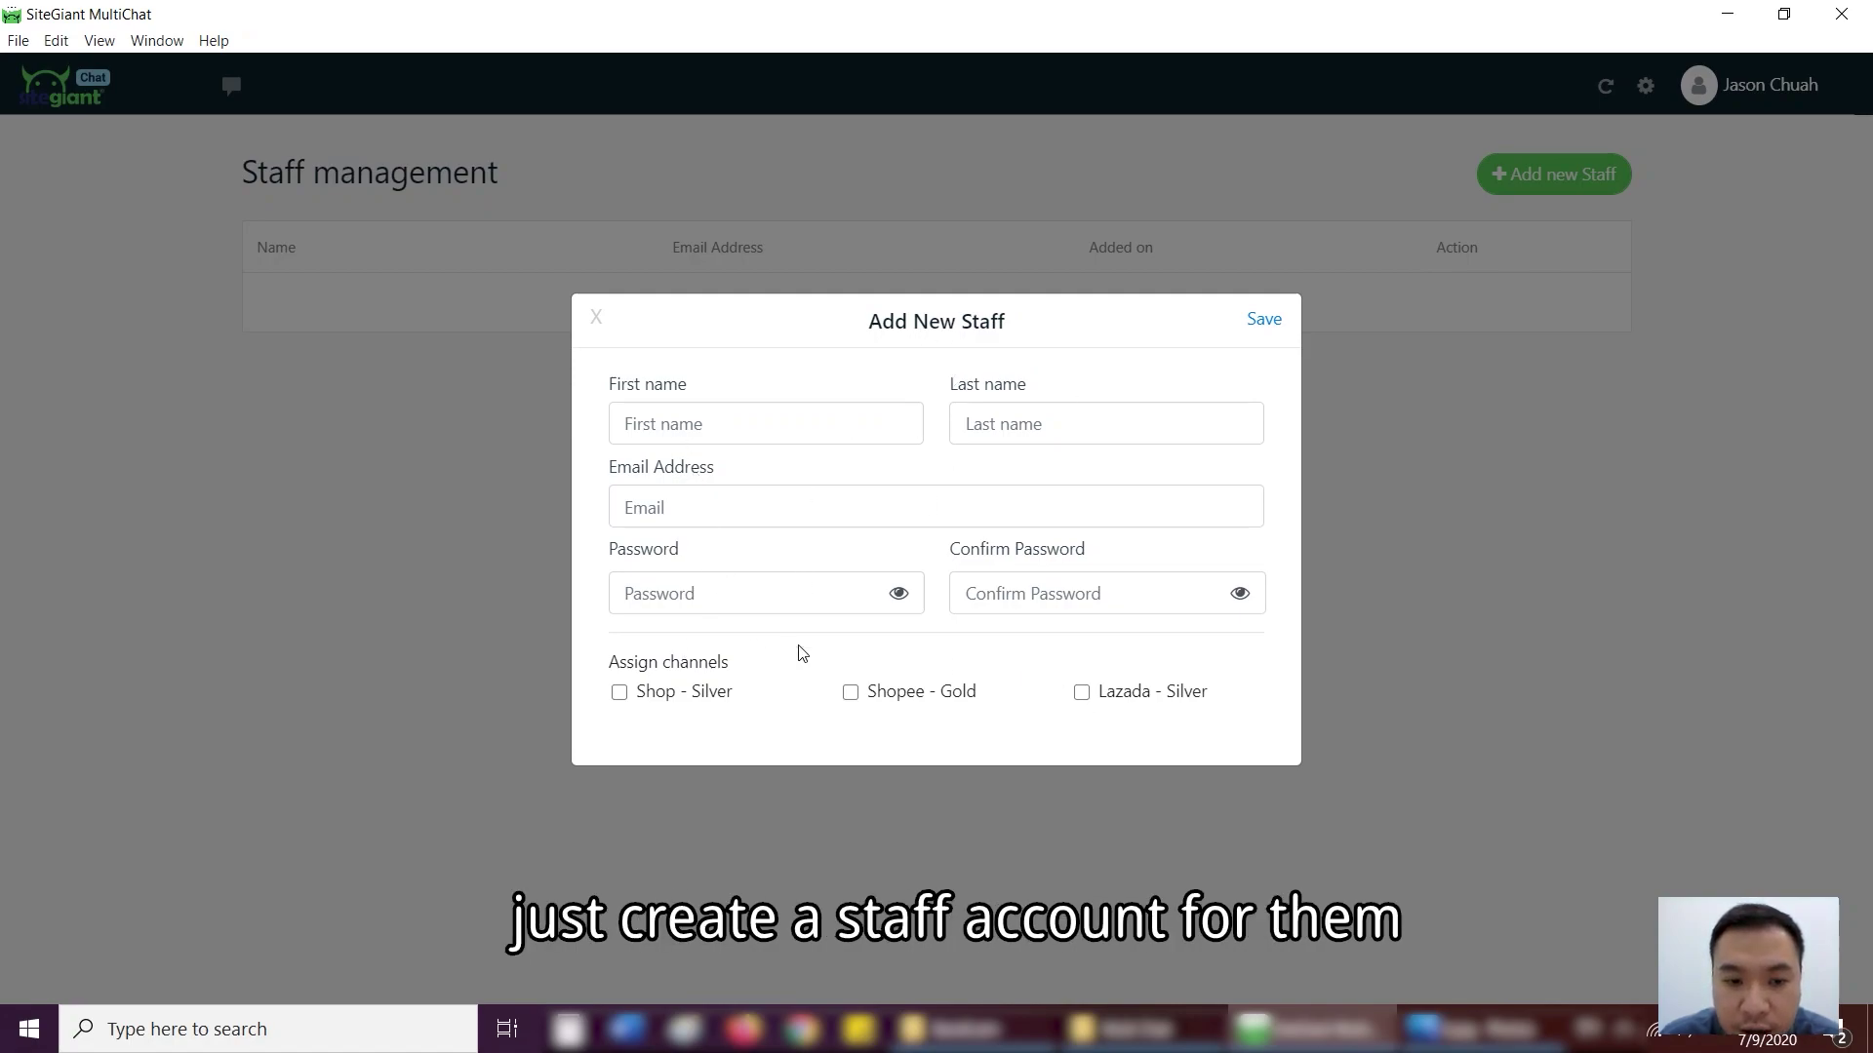
{"action": "left_click", "coordinate": [619, 694]}
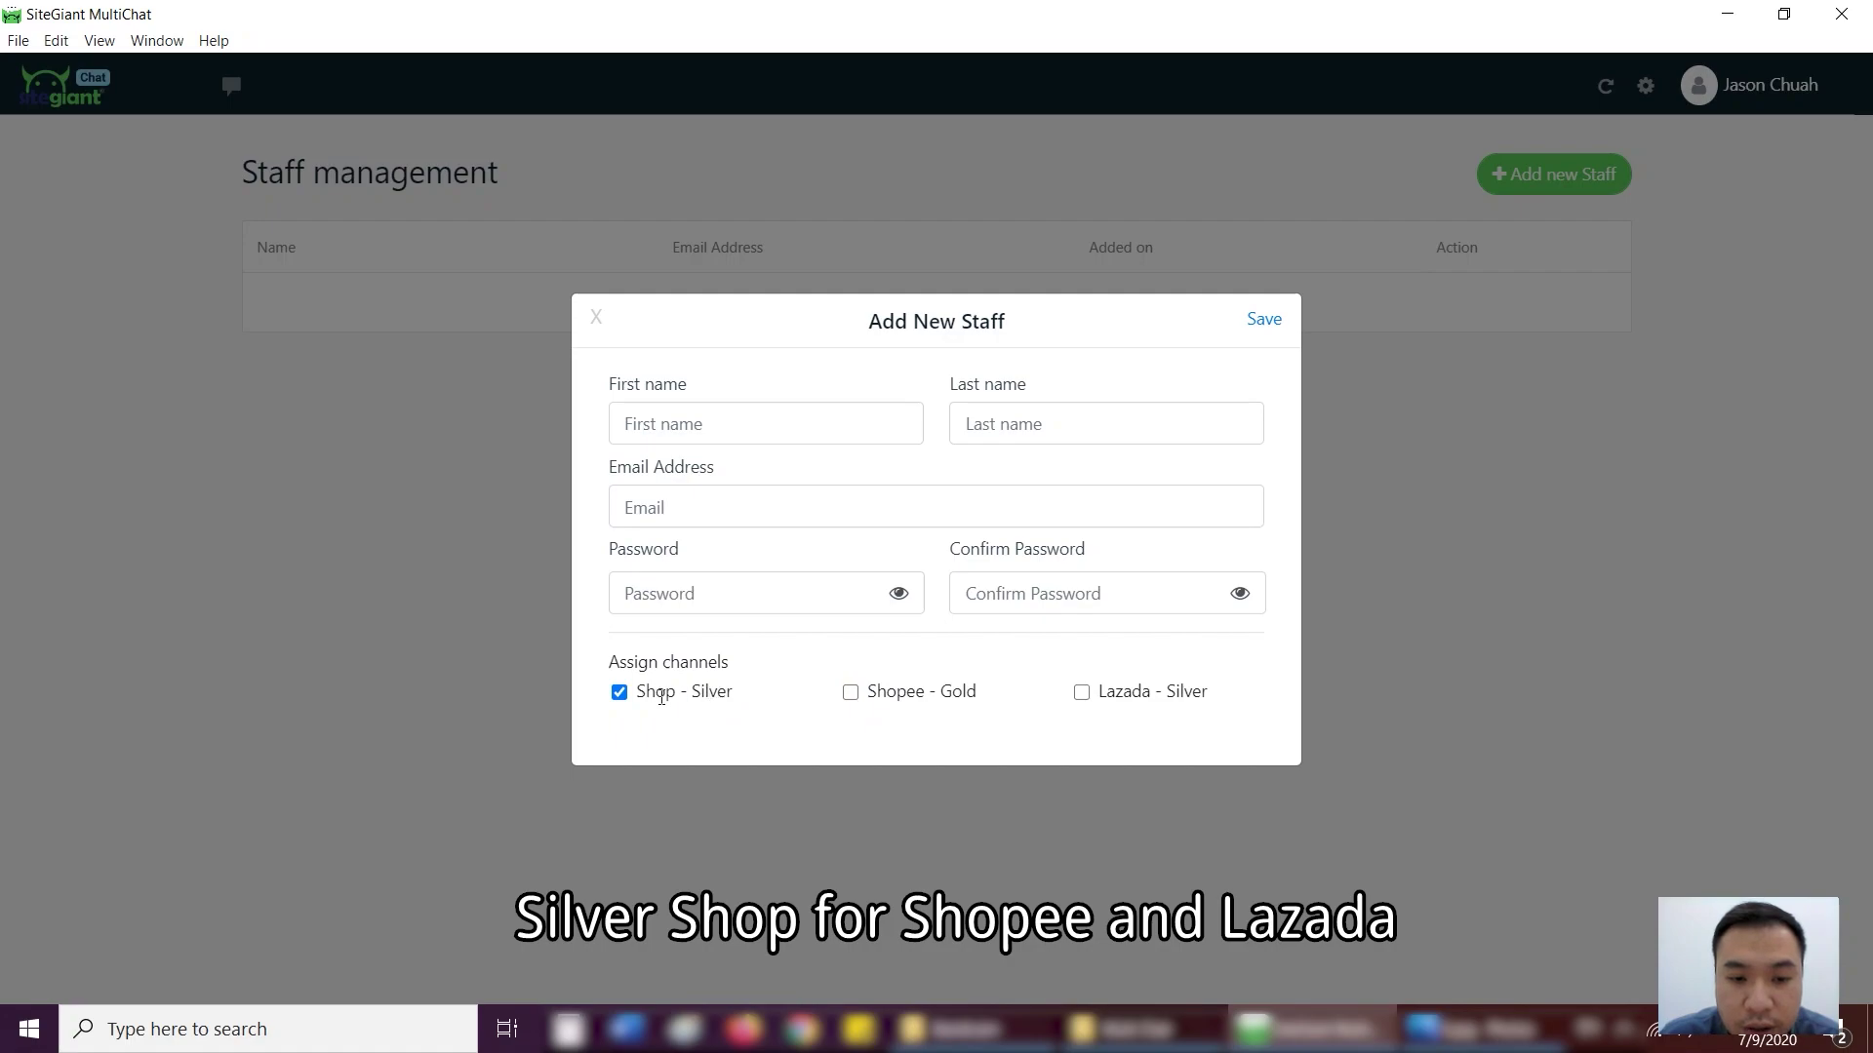
{"action": "left_click", "coordinate": [1081, 694]}
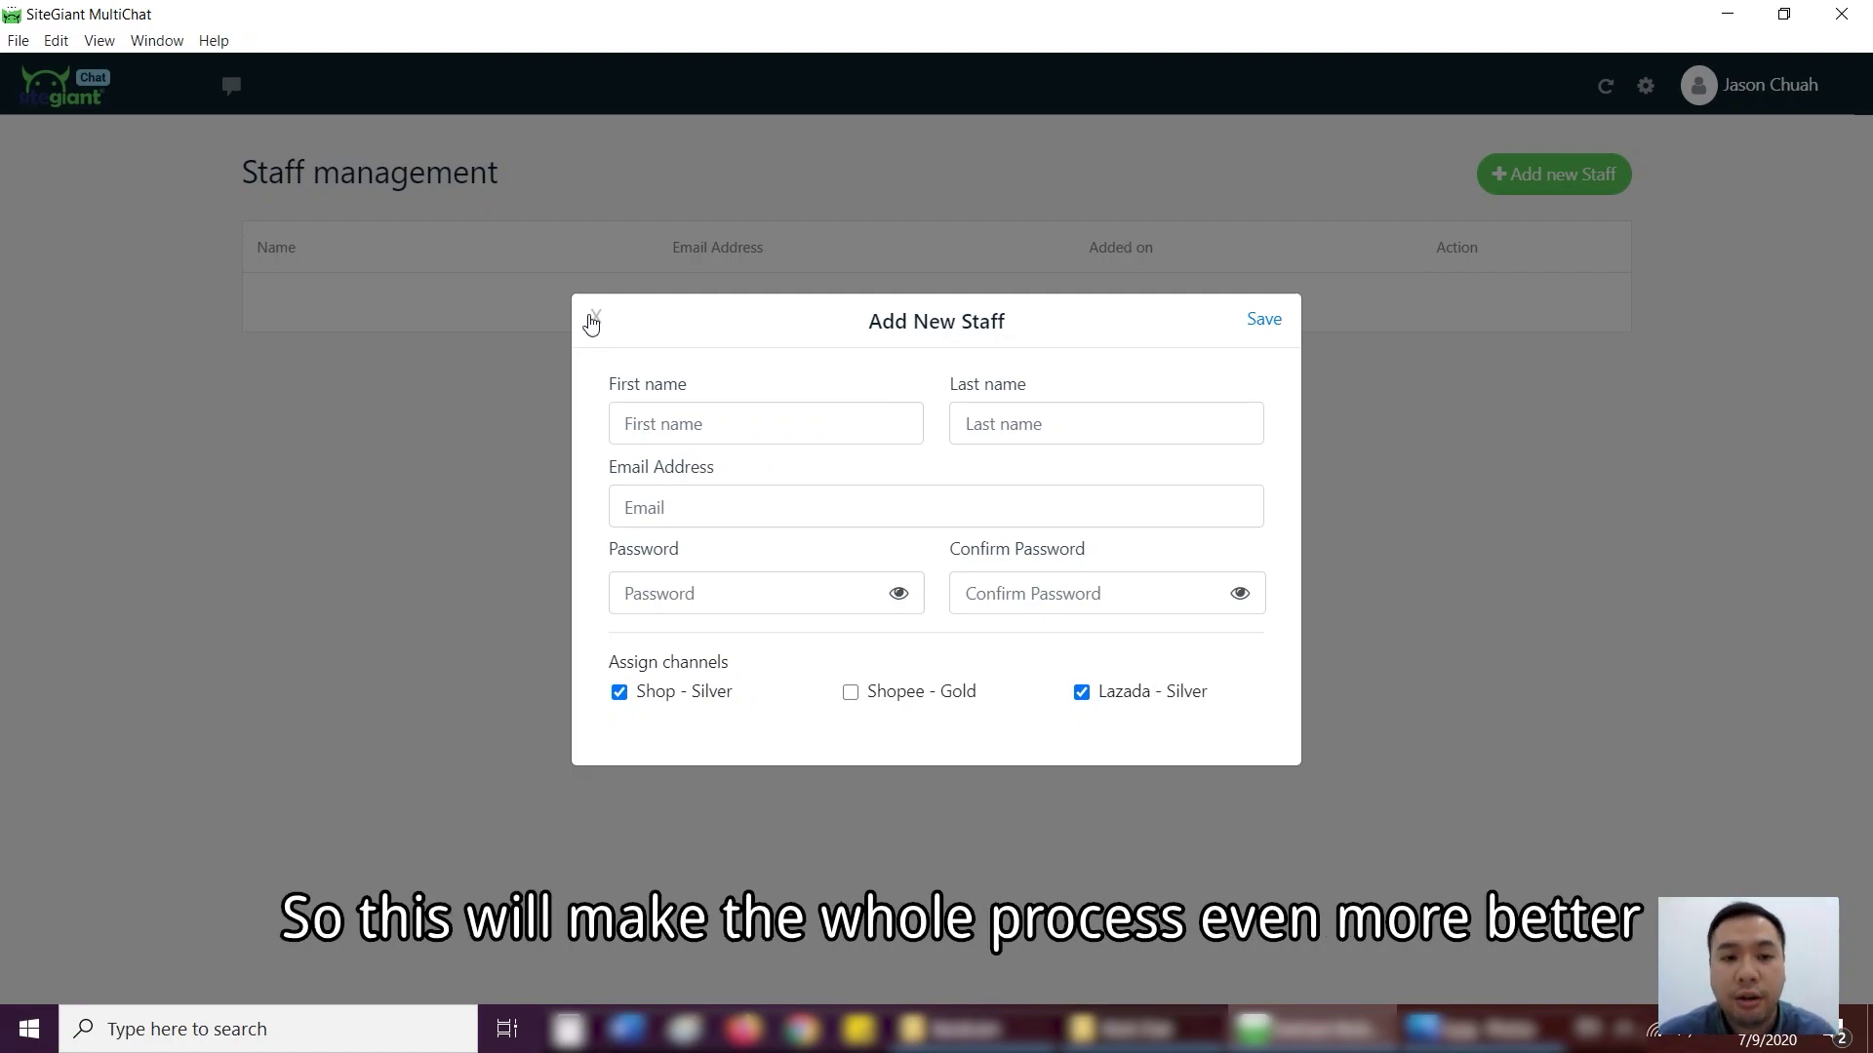
{"action": "left_click", "coordinate": [592, 322]}
- Go back to the chat channels view and open the Shopee - Gold chat
{"action": "left_click", "coordinate": [76, 107]}
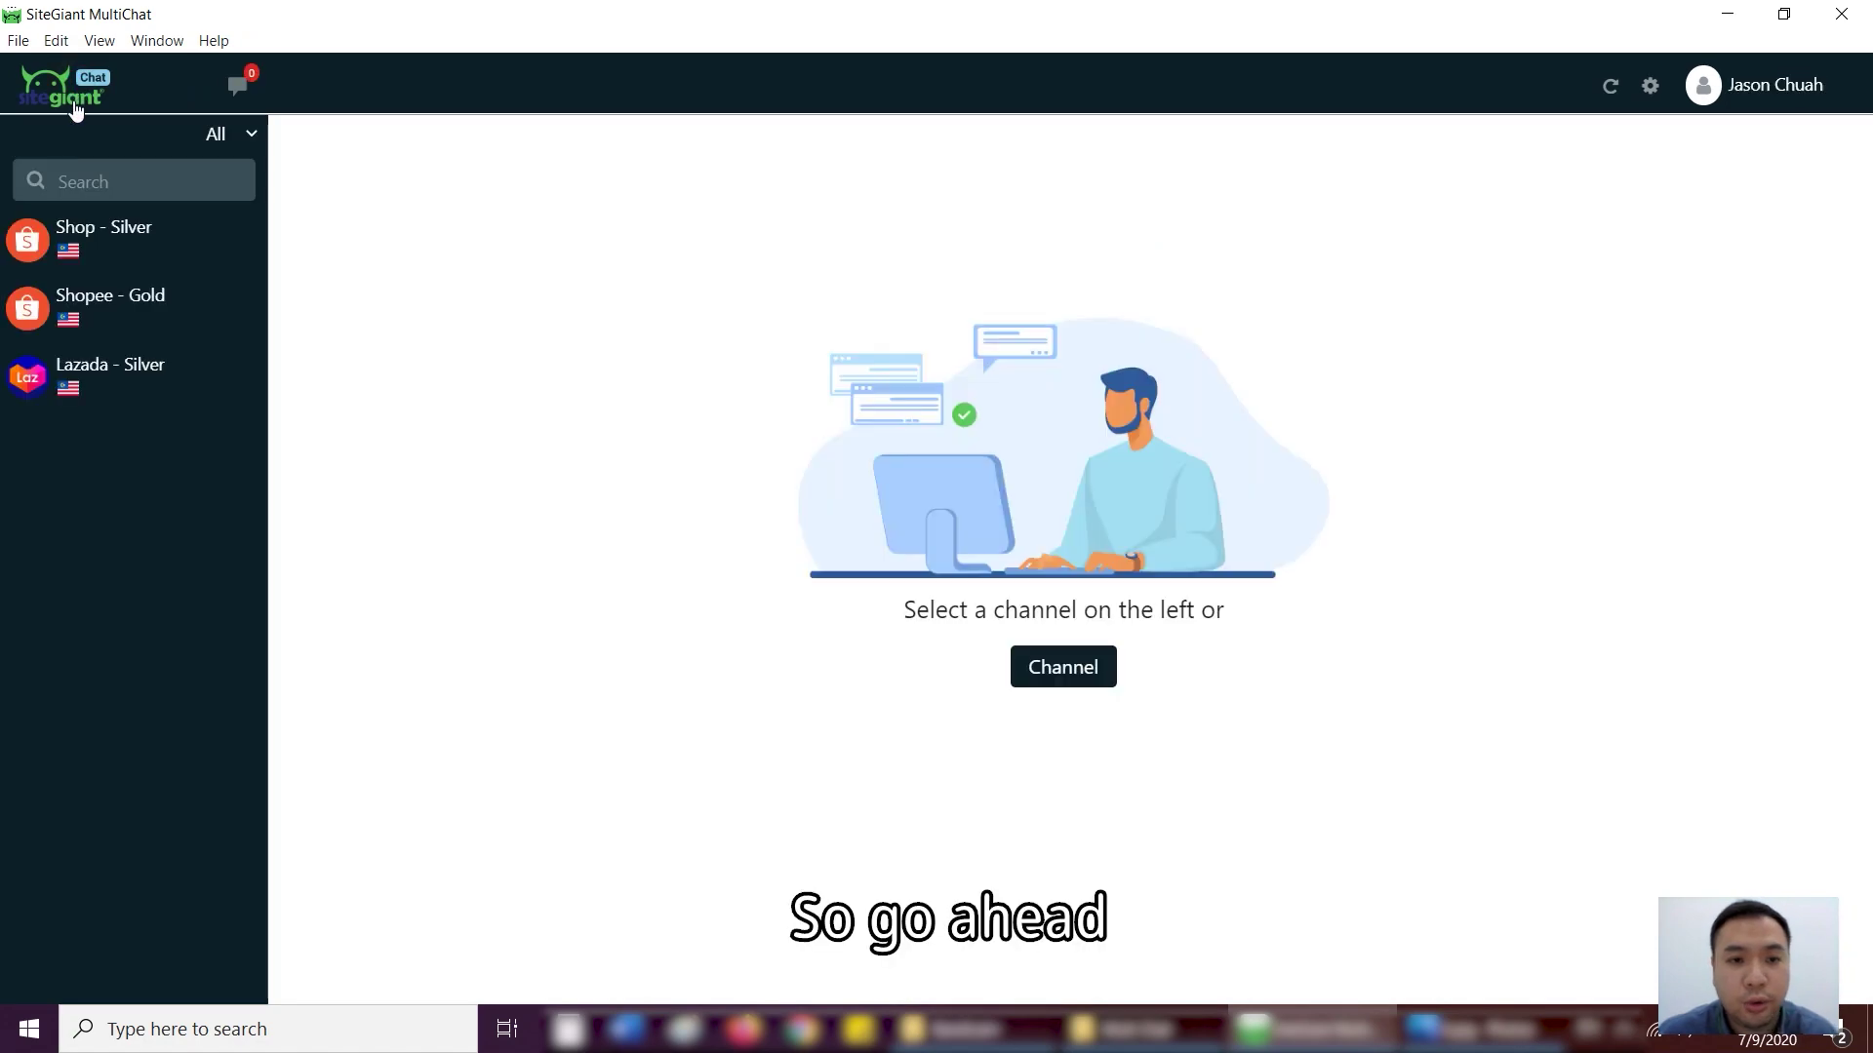
{"action": "left_click", "coordinate": [146, 307]}
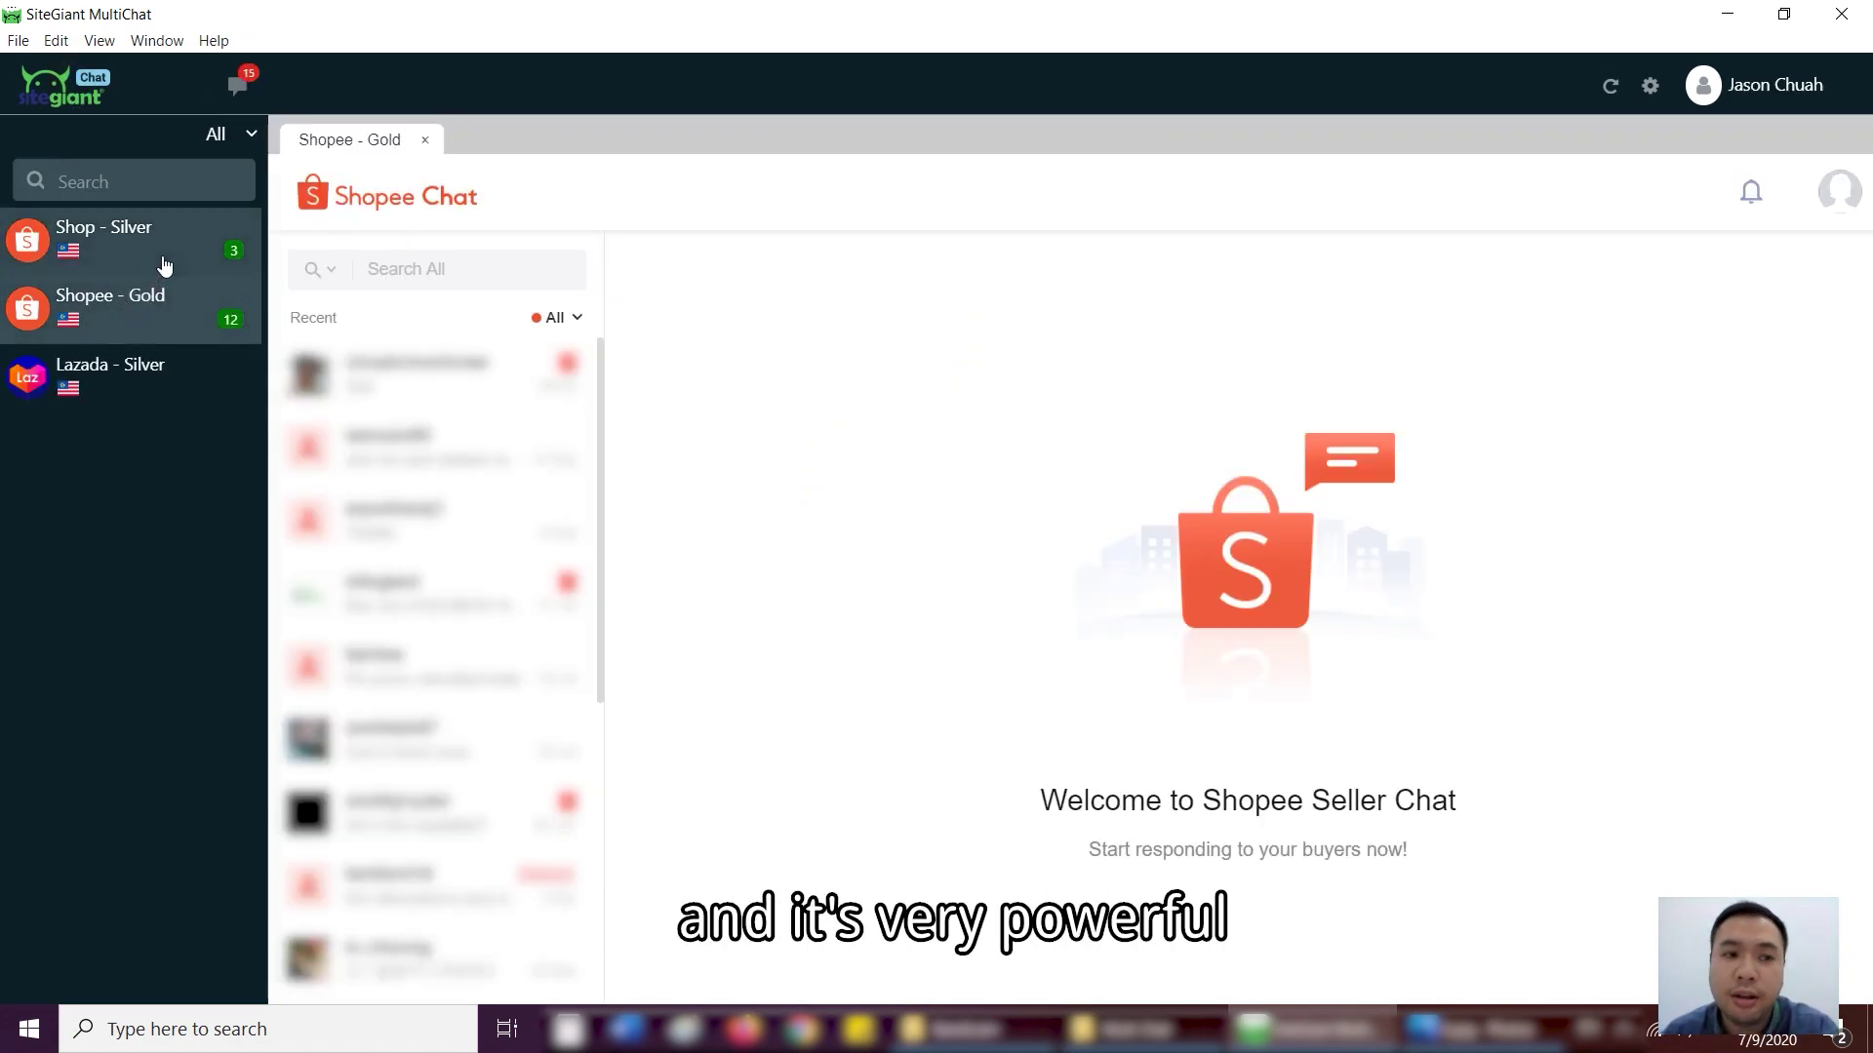